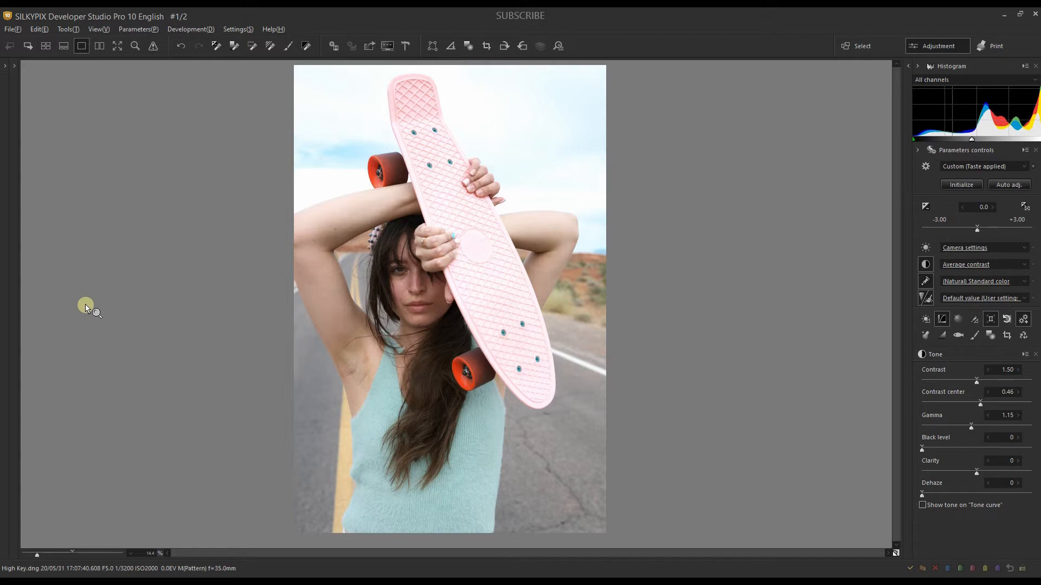
# View the photo's file information, close it, and open Control palettes 2 and 3 with the sharpening, color and tone curve settings
pyautogui.click(6, 68)
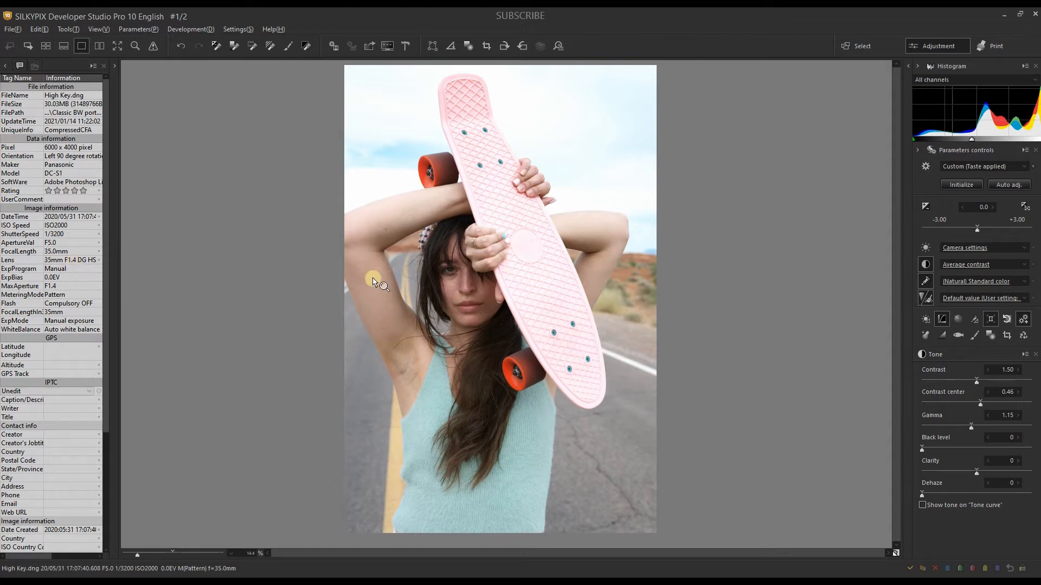
pyautogui.click(996, 320)
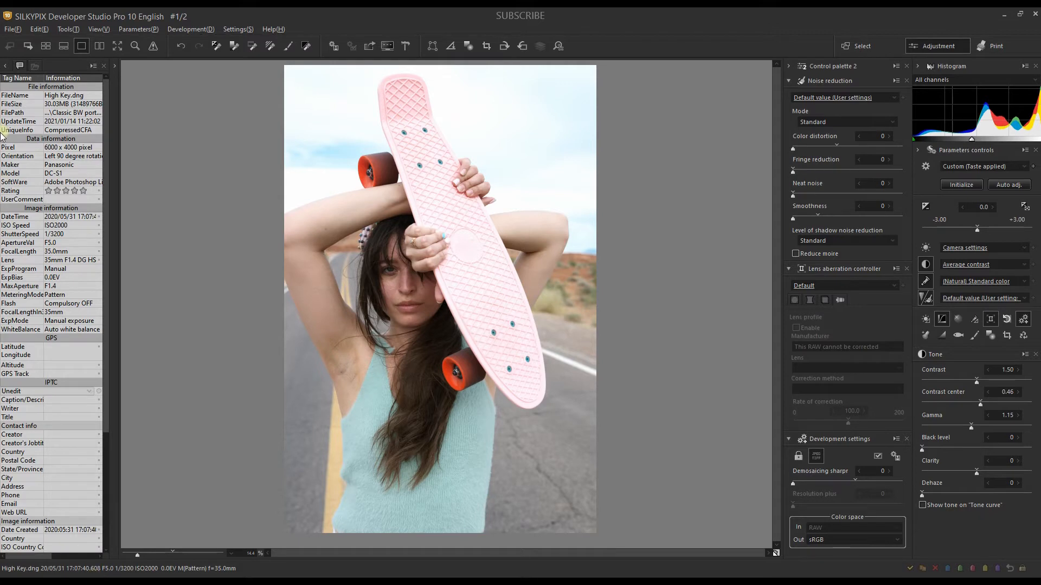
pyautogui.click(4, 67)
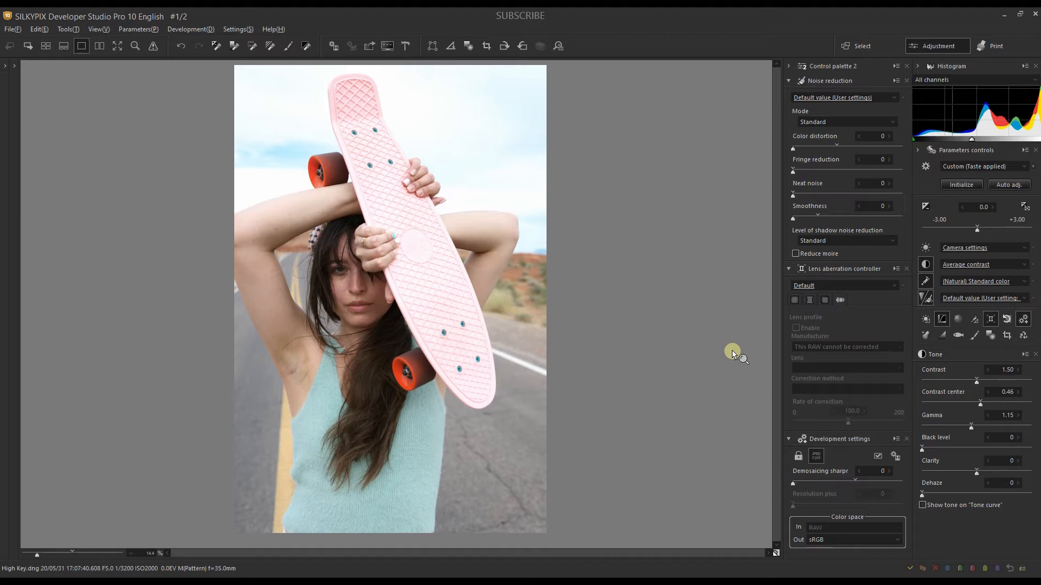
pyautogui.click(13, 66)
# Try desaturating the photo with color saturation 0.00, and return the saturation to 1.00
pyautogui.rightClick(16, 237)
pyautogui.click(16, 247)
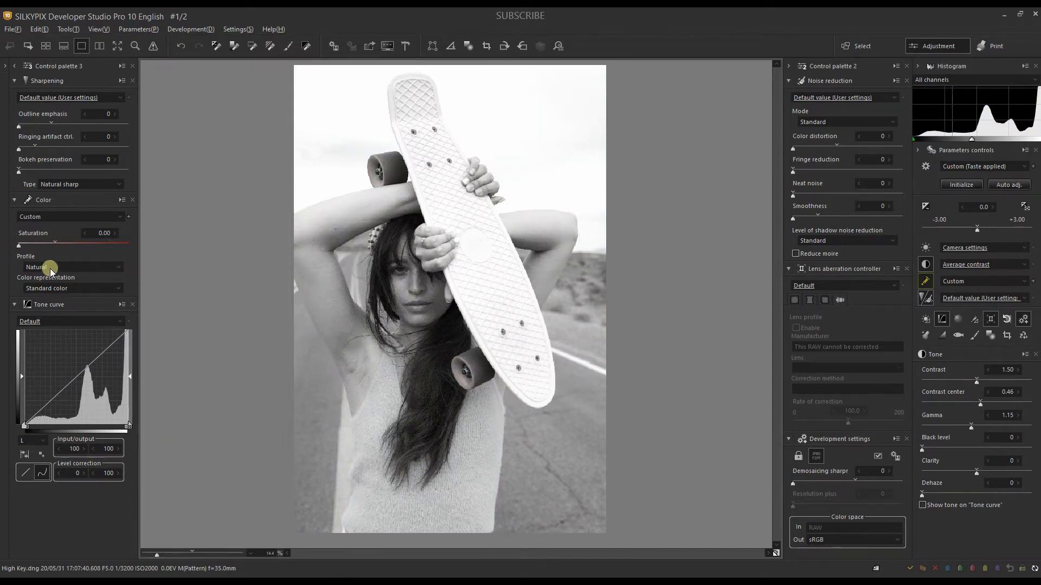
pyautogui.click(55, 242)
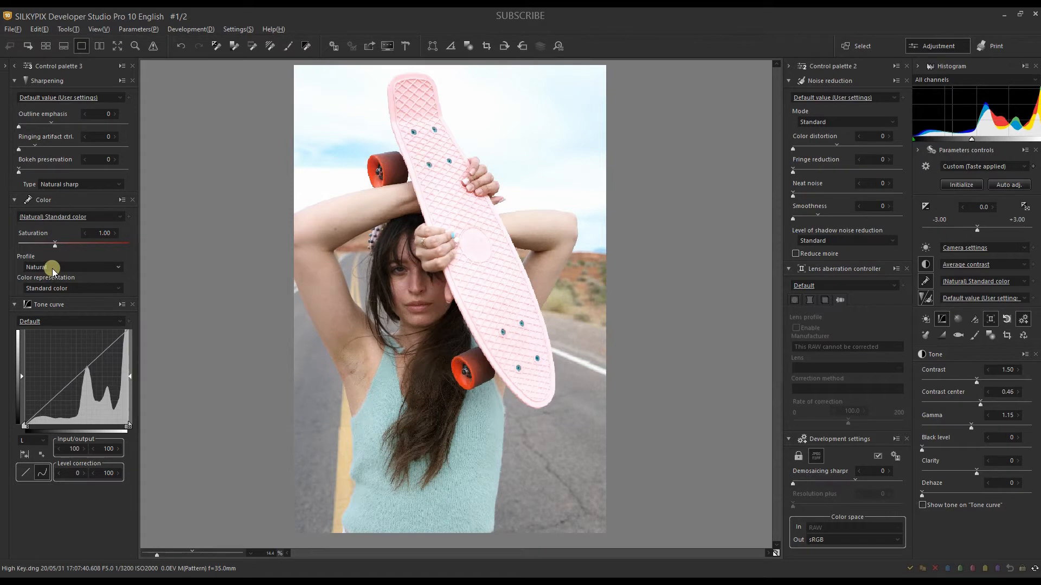
# Try the Monochrome color profile, look through the color presets, and switch the profile to DNG
pyautogui.click(52, 268)
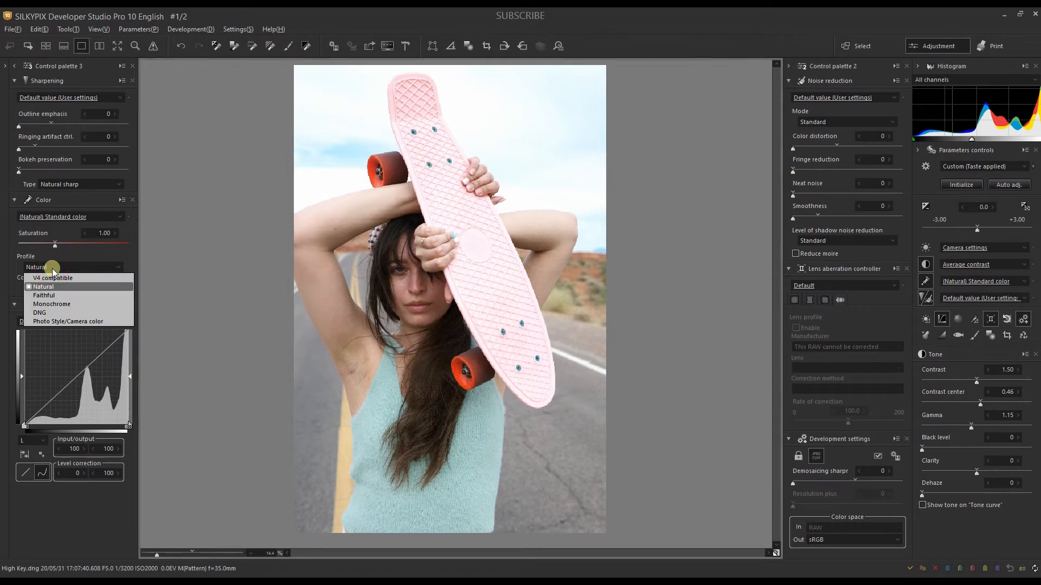
pyautogui.click(38, 307)
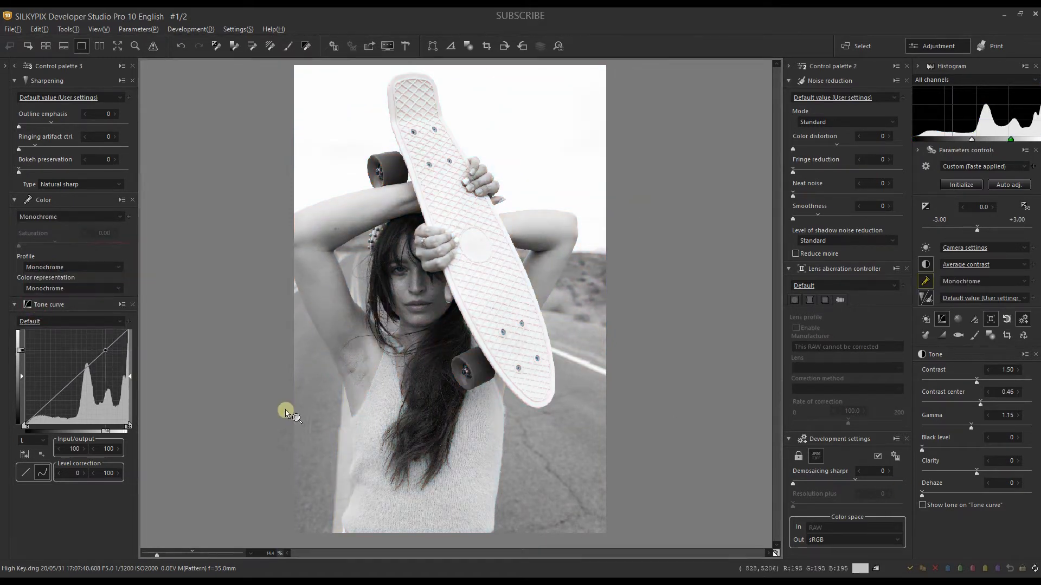
pyautogui.click(27, 217)
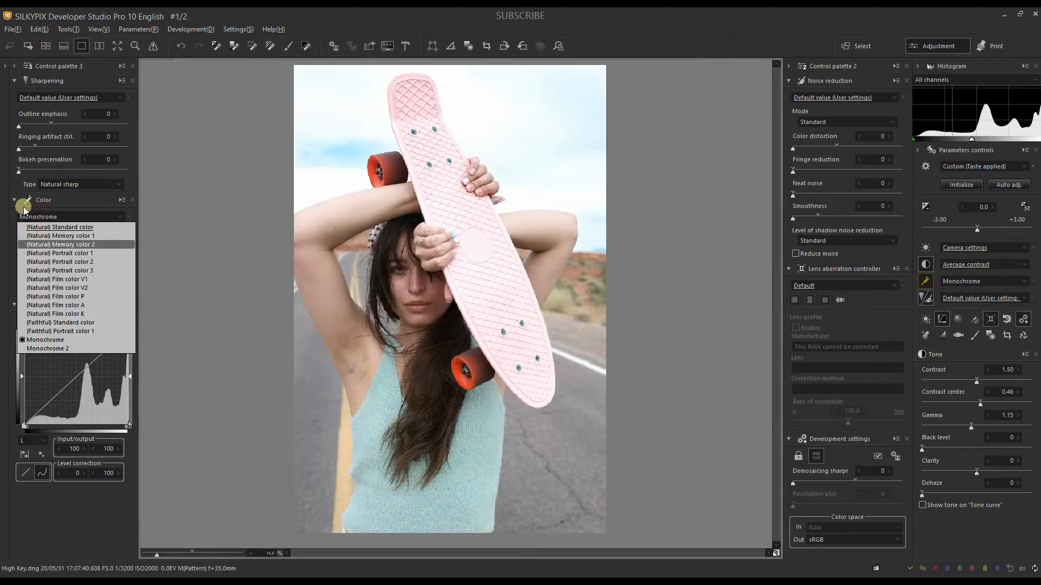
pyautogui.click(25, 215)
pyautogui.click(29, 267)
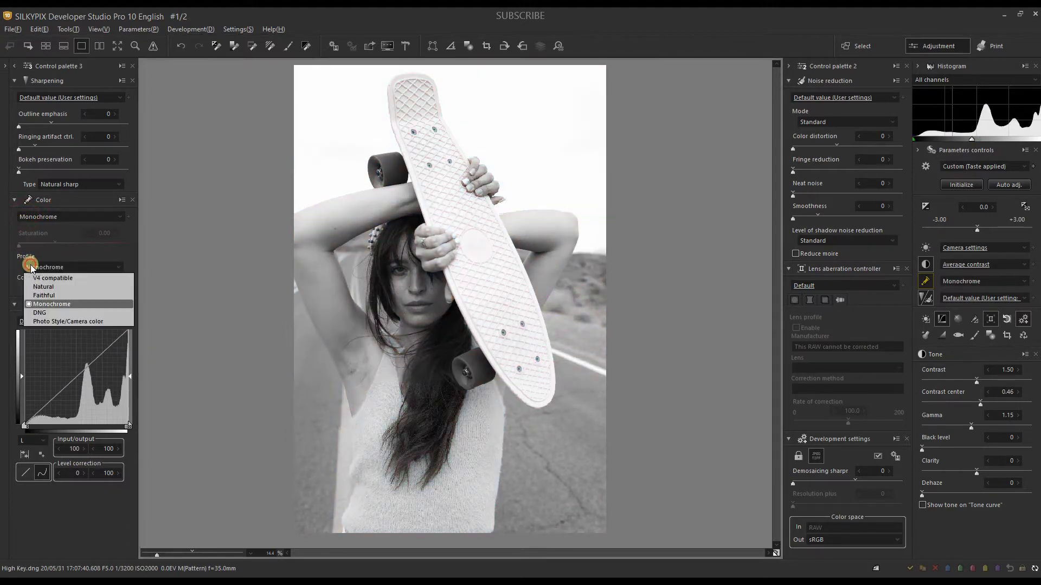
pyautogui.click(39, 313)
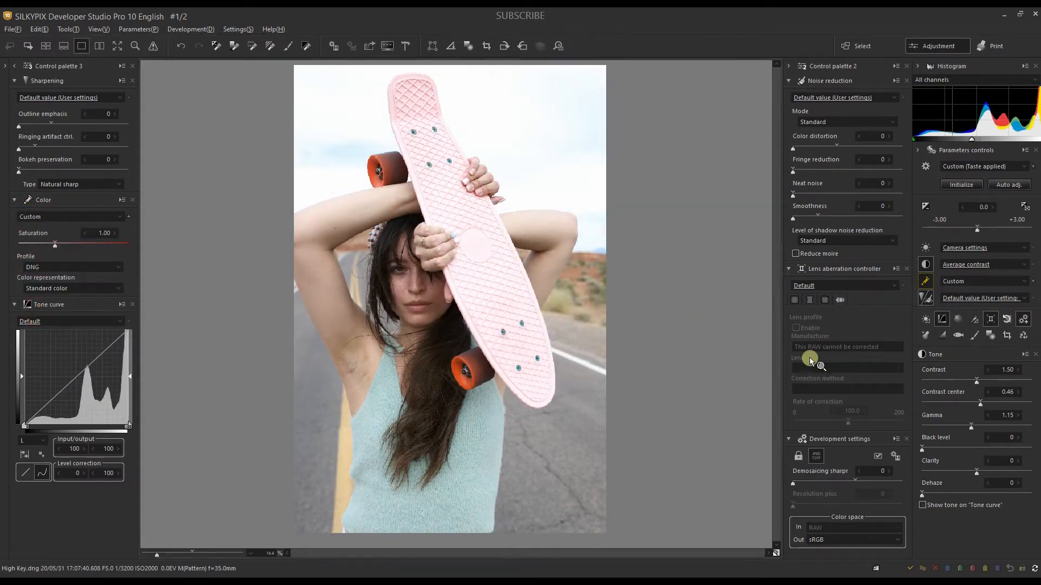
# Enable the Red color filter in the Monochrome controller, set the color profile to Monochrome, and close the controller
pyautogui.click(944, 336)
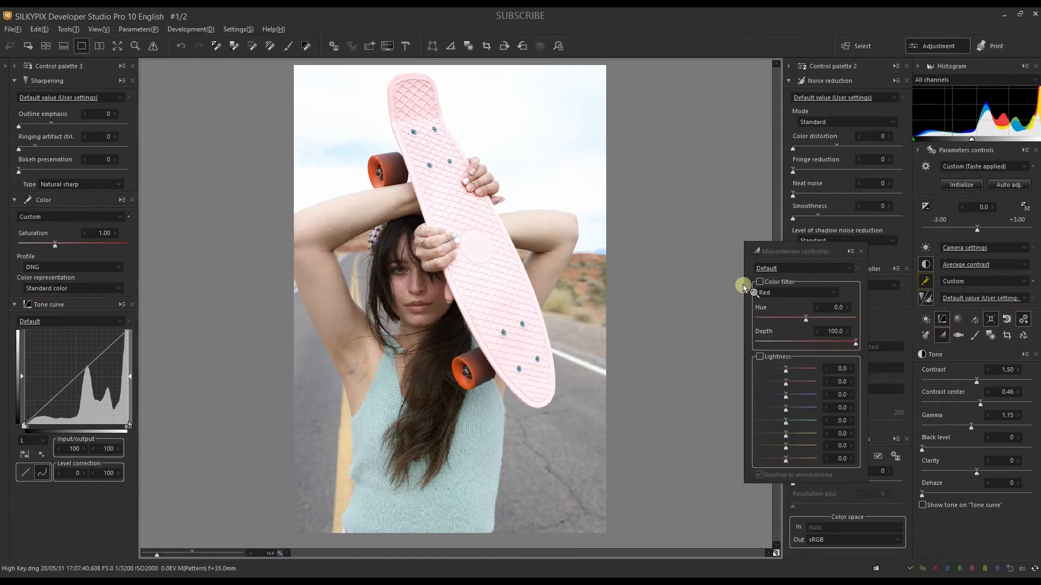
pyautogui.click(759, 282)
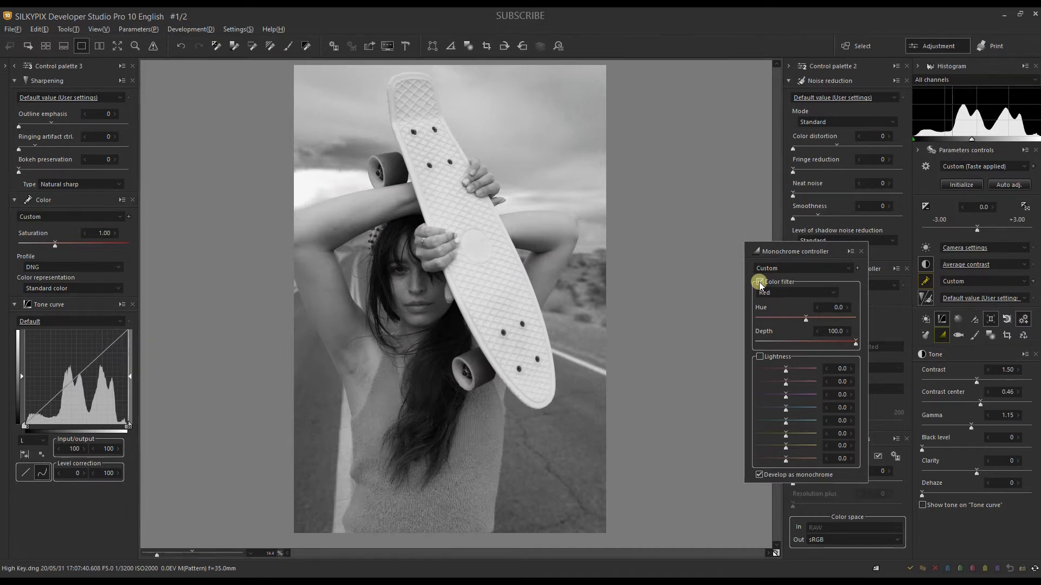
pyautogui.click(38, 266)
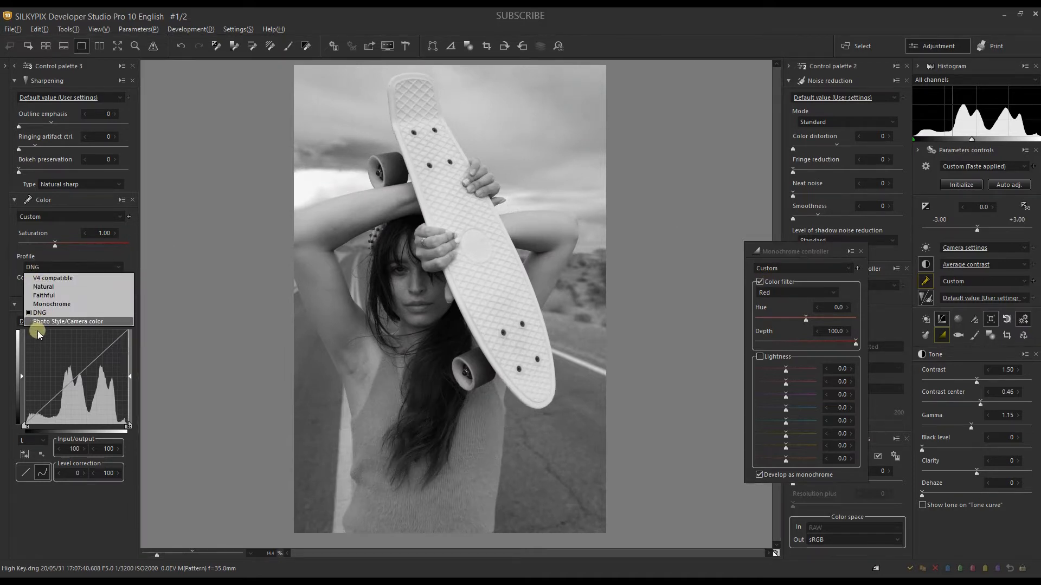
pyautogui.click(38, 306)
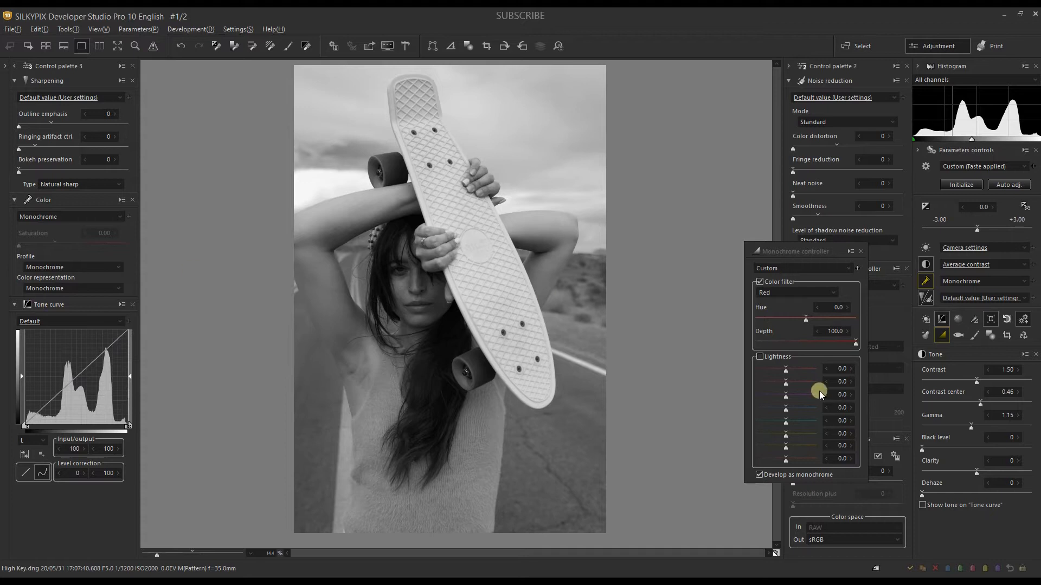
pyautogui.click(861, 251)
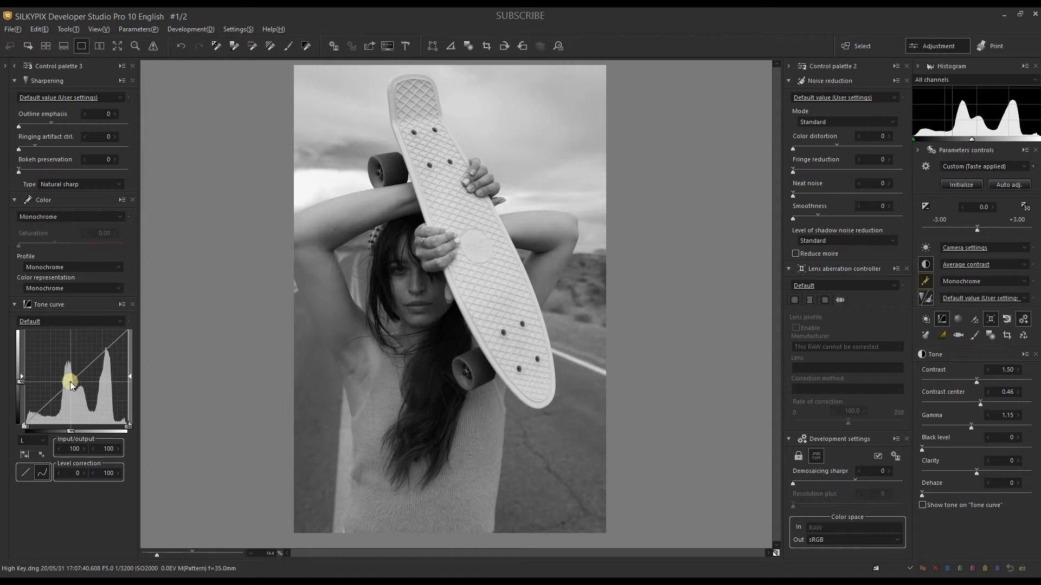
# Try lifting the tone curve to input 36 and output 42, and reset the curve to Default
pyautogui.moveTo(62, 388); pyautogui.dragTo(62, 384)
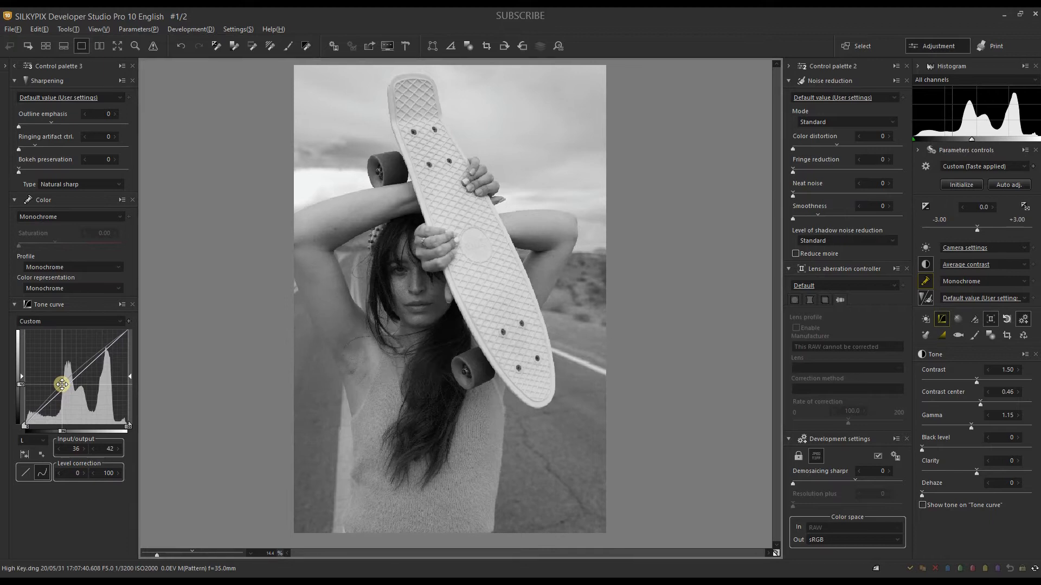
pyautogui.click(54, 321)
pyautogui.click(53, 332)
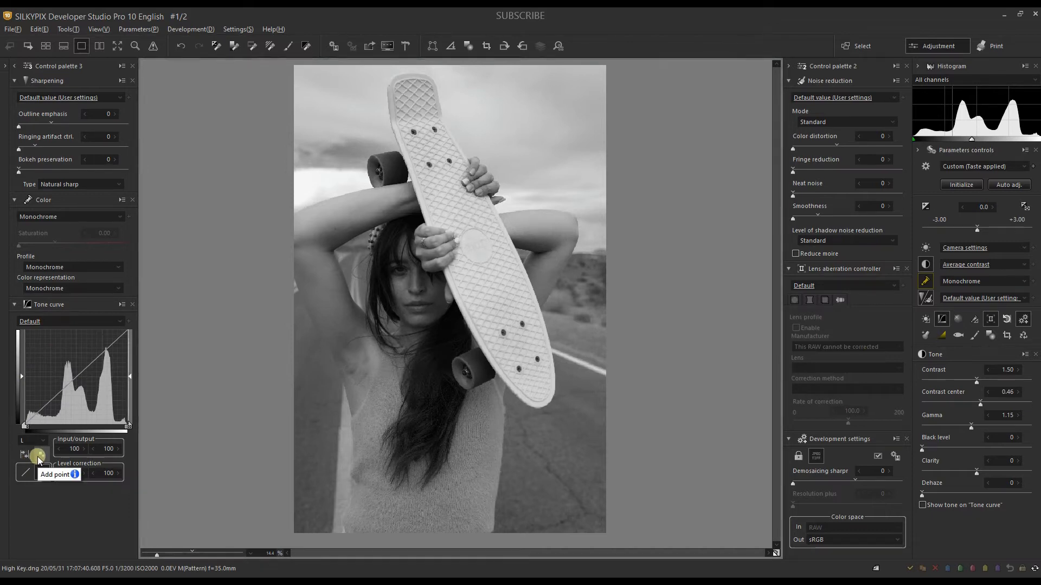
# Add a tone curve point sampled from the woman's face and raise the curve to input 47, output 59
pyautogui.click(38, 456)
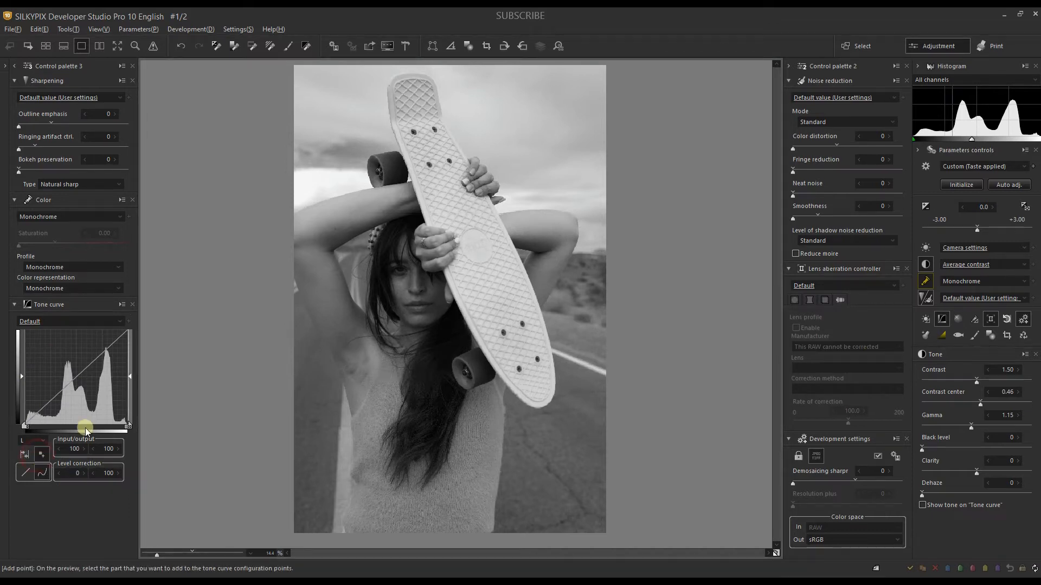
pyautogui.click(401, 284)
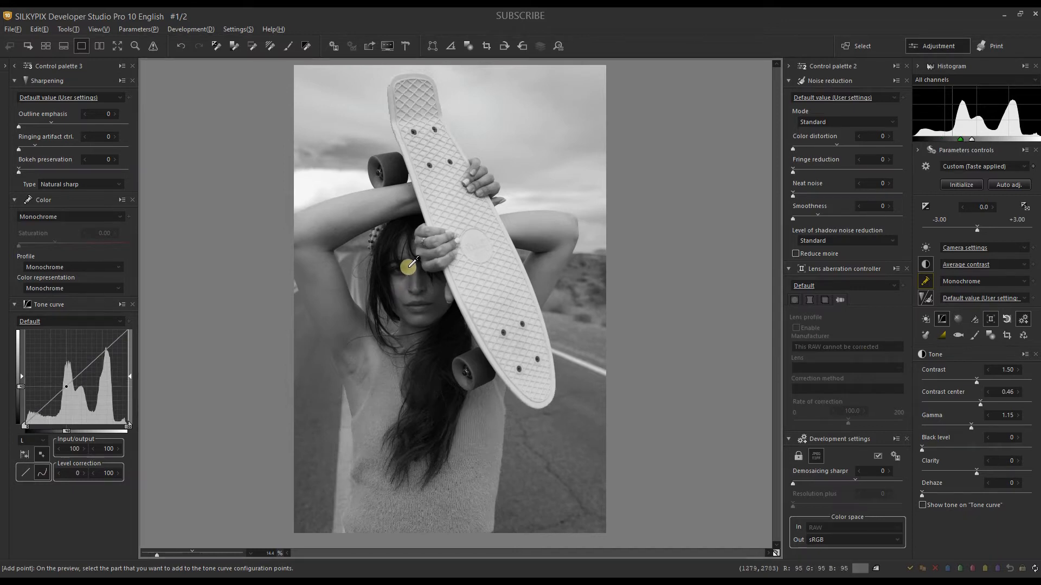
pyautogui.click(401, 283)
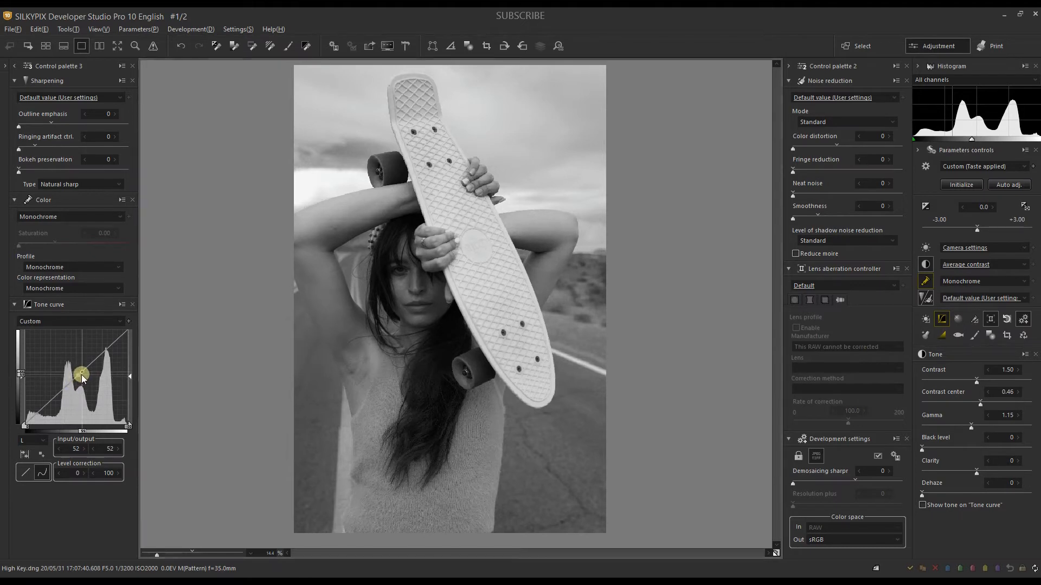
pyautogui.moveTo(79, 376); pyautogui.dragTo(74, 371)
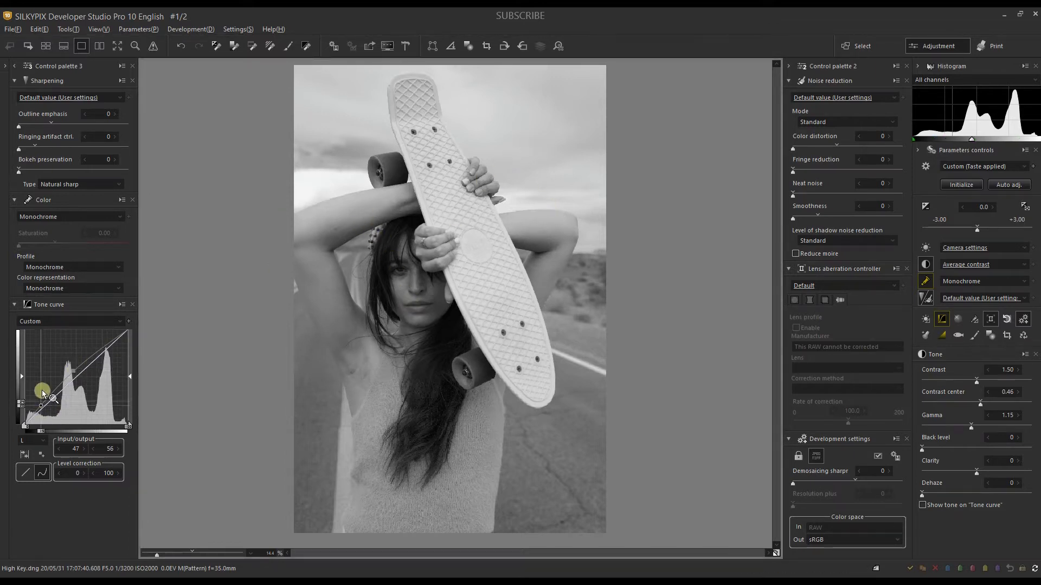
pyautogui.moveTo(73, 371); pyautogui.dragTo(73, 368)
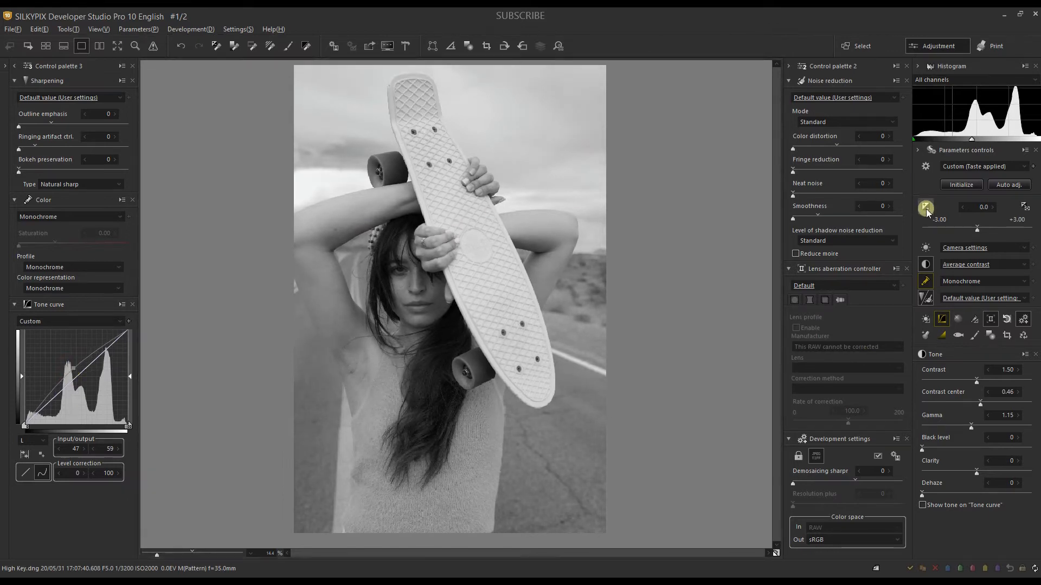
# Set the highlights to -31 and apply Color Burn HDR at a strength of 22
pyautogui.click(926, 208)
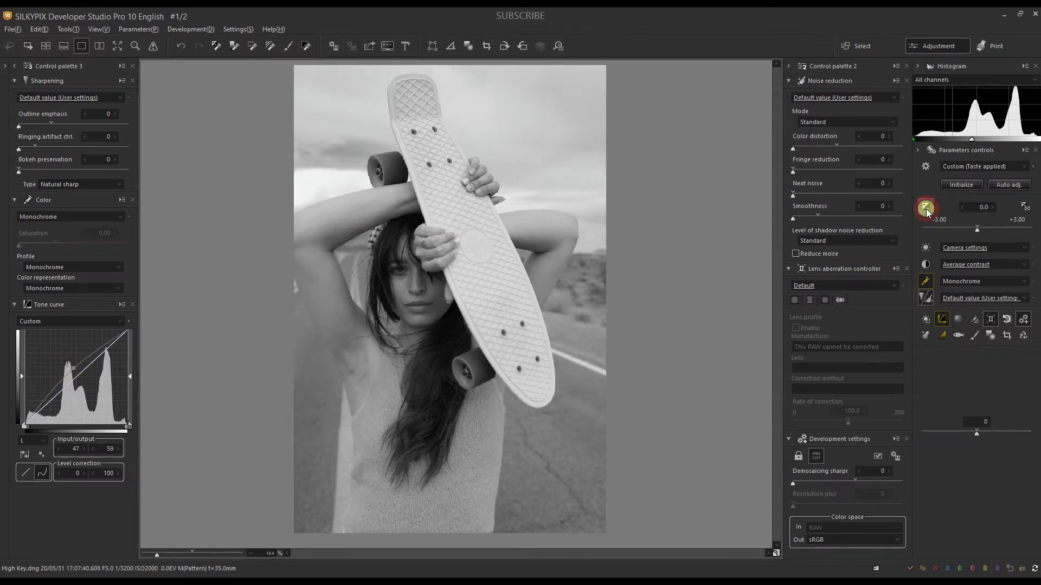
pyautogui.click(955, 434)
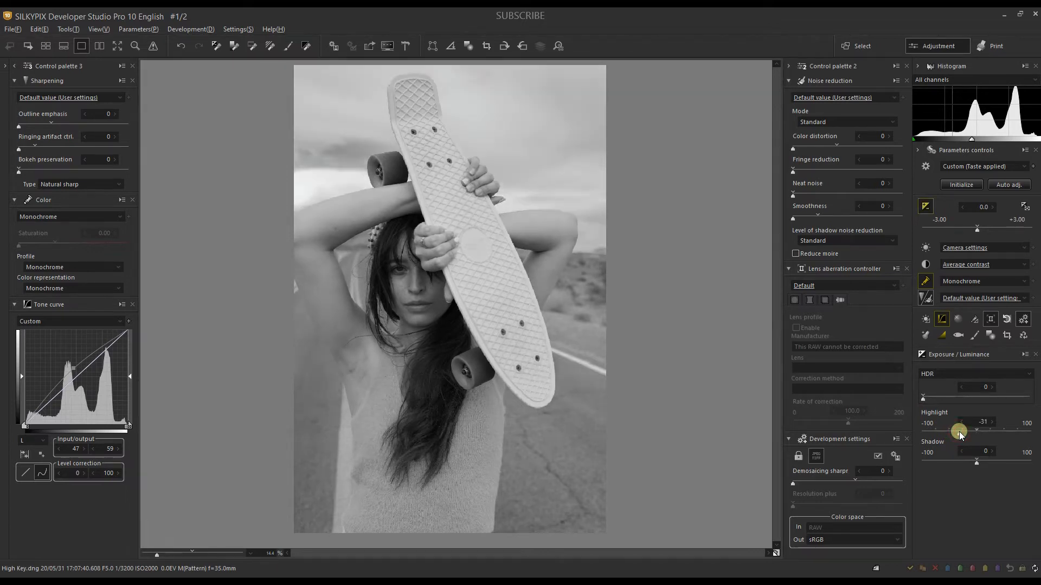
pyautogui.click(933, 375)
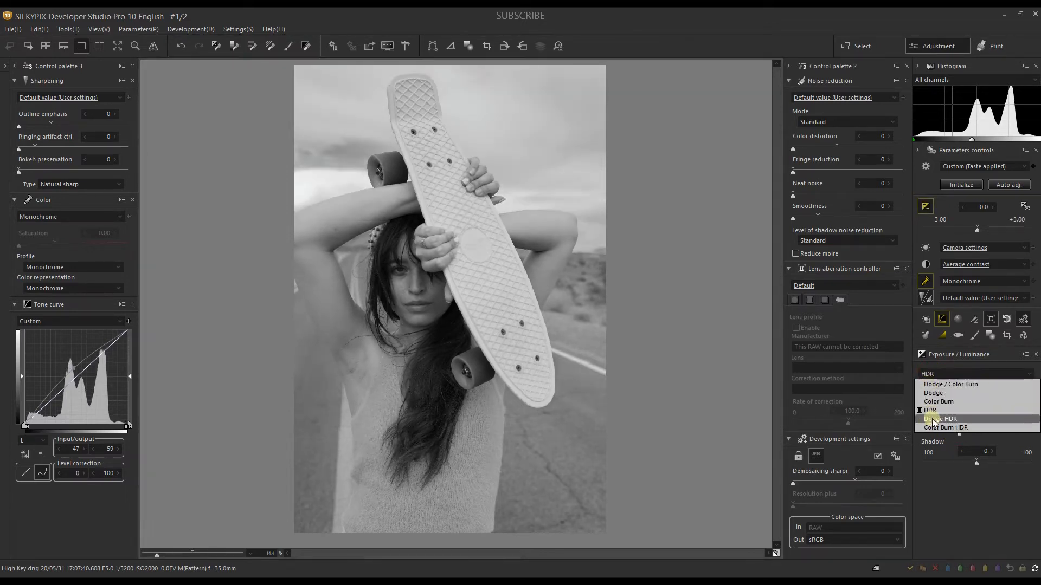
pyautogui.click(946, 427)
pyautogui.moveTo(928, 396); pyautogui.dragTo(947, 400)
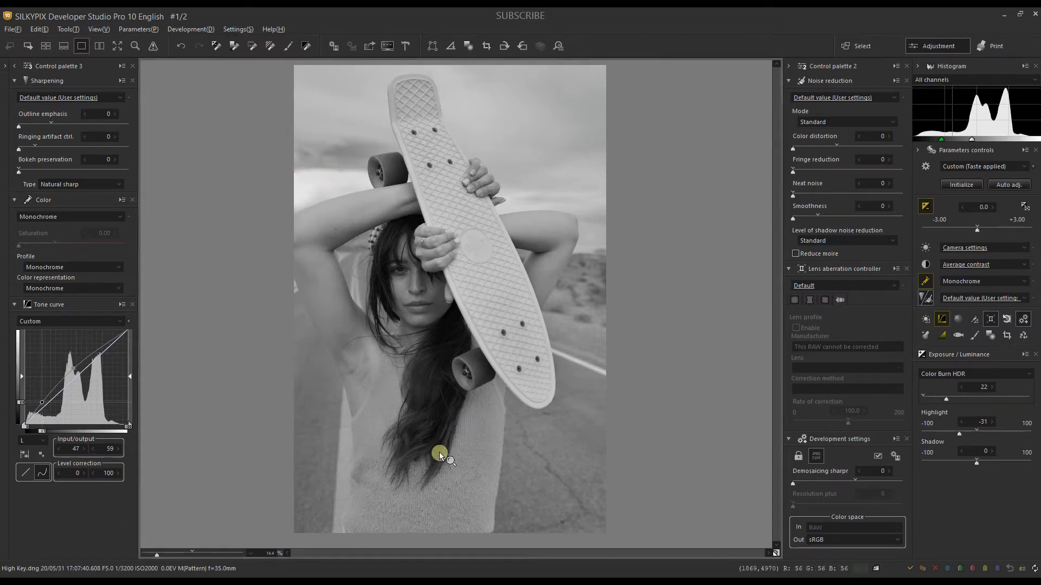
# Start a brush area in the Partial correction tool with feather 93 and brush size 247
pyautogui.click(995, 343)
pyautogui.click(845, 203)
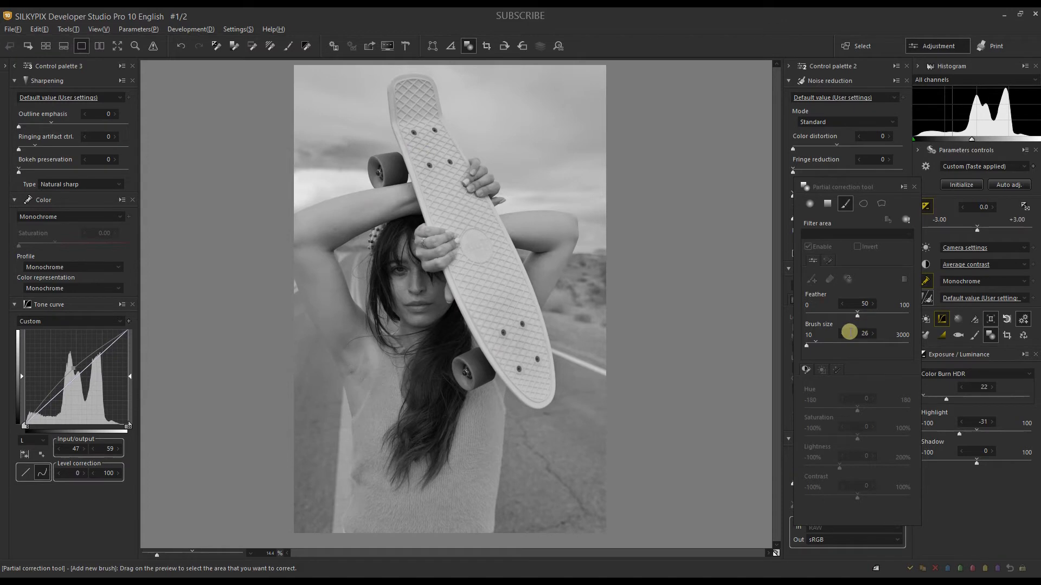
pyautogui.click(811, 344)
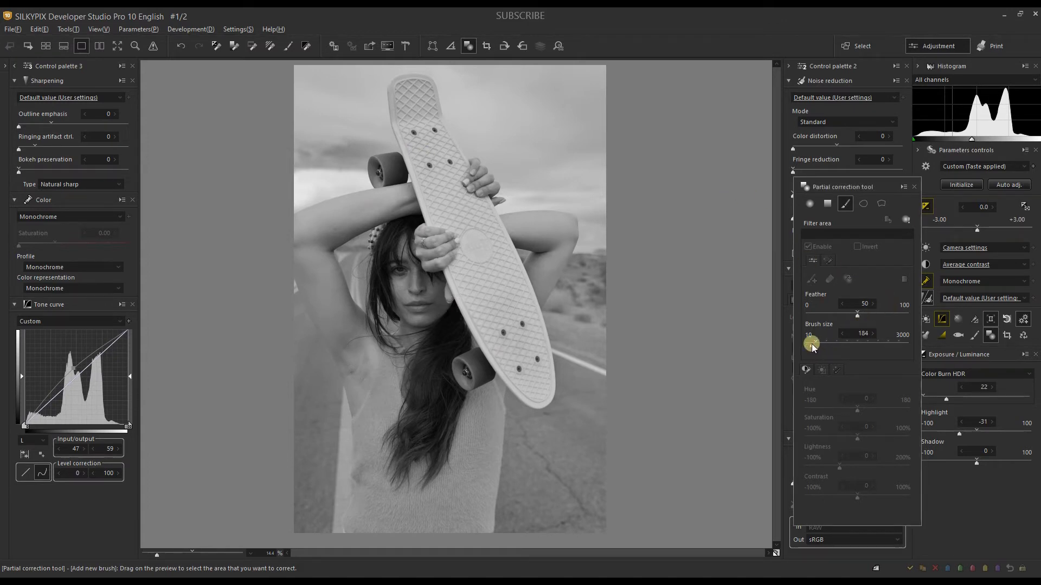
pyautogui.click(814, 344)
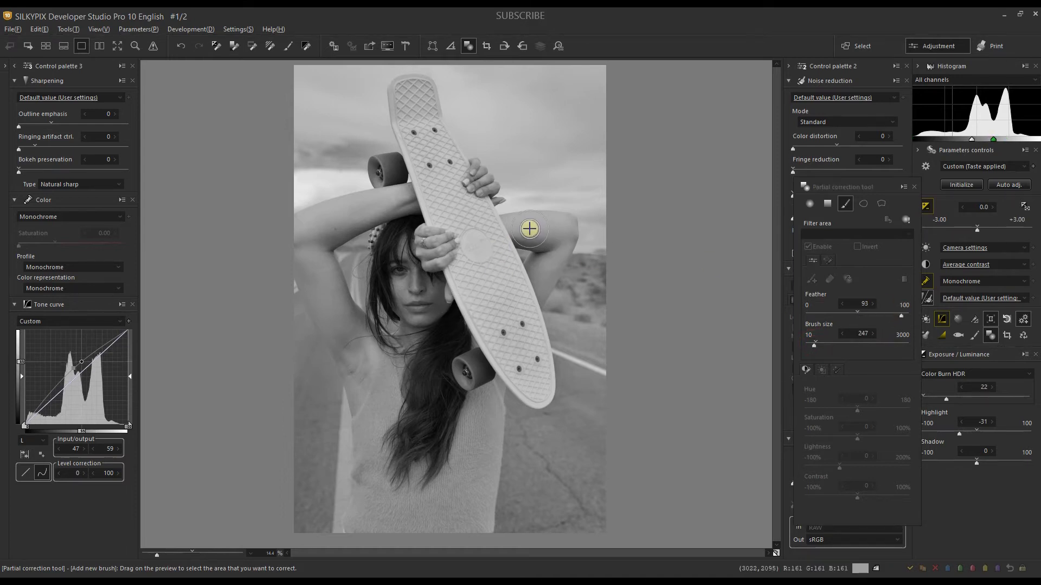
# Paint a correction area over both of the woman's arms and add her face to the same brush area
pyautogui.moveTo(529, 229)
pyautogui.mouseDown()
pyautogui.moveTo(561, 232)
pyautogui.moveTo(549, 271)
pyautogui.mouseUp()
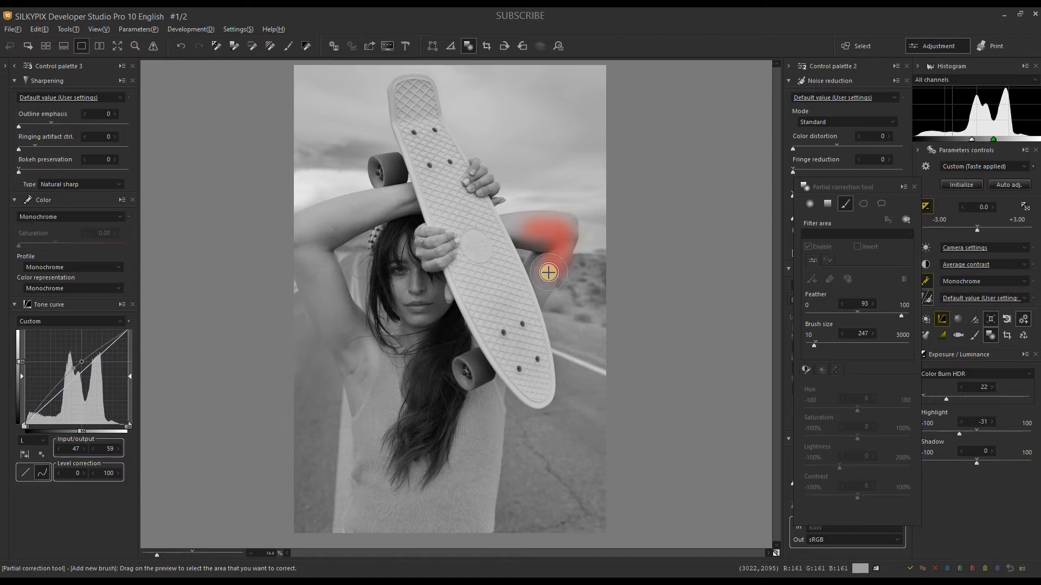
pyautogui.click(810, 281)
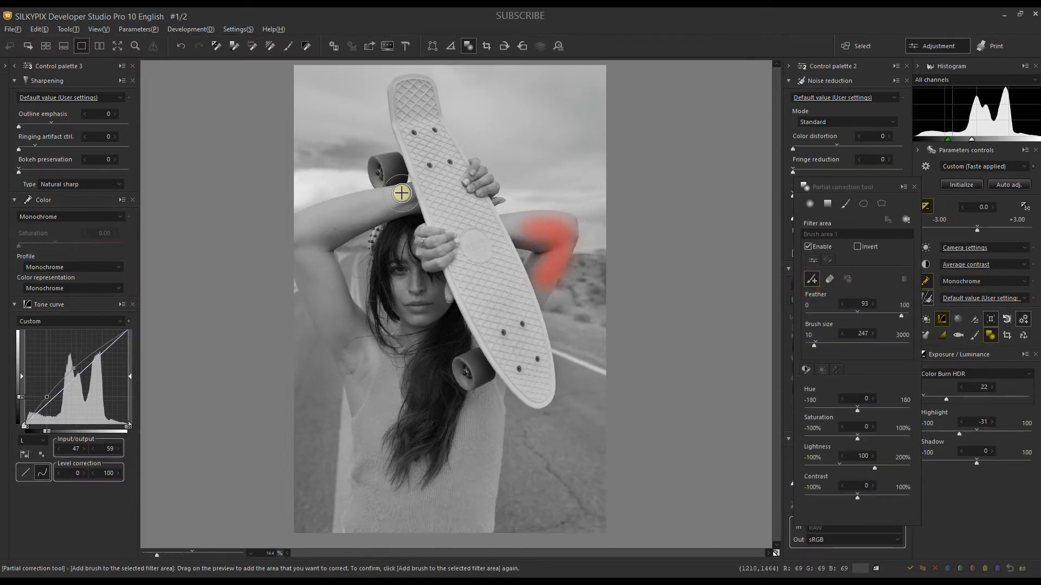
pyautogui.moveTo(401, 196)
pyautogui.mouseDown()
pyautogui.moveTo(308, 235)
pyautogui.moveTo(315, 273)
pyautogui.moveTo(361, 384)
pyautogui.mouseUp()
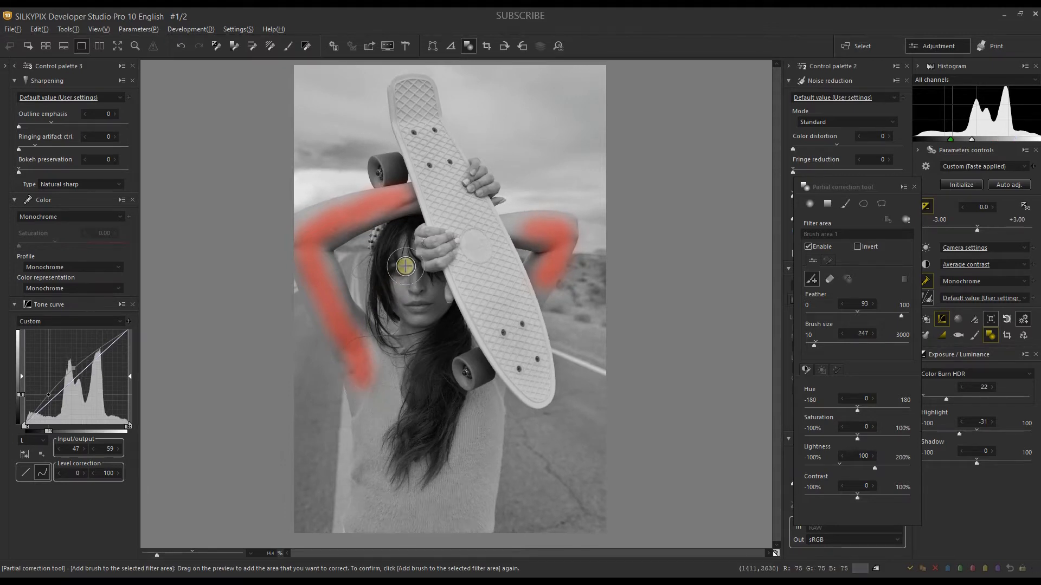
pyautogui.scroll(4, 410, 279)
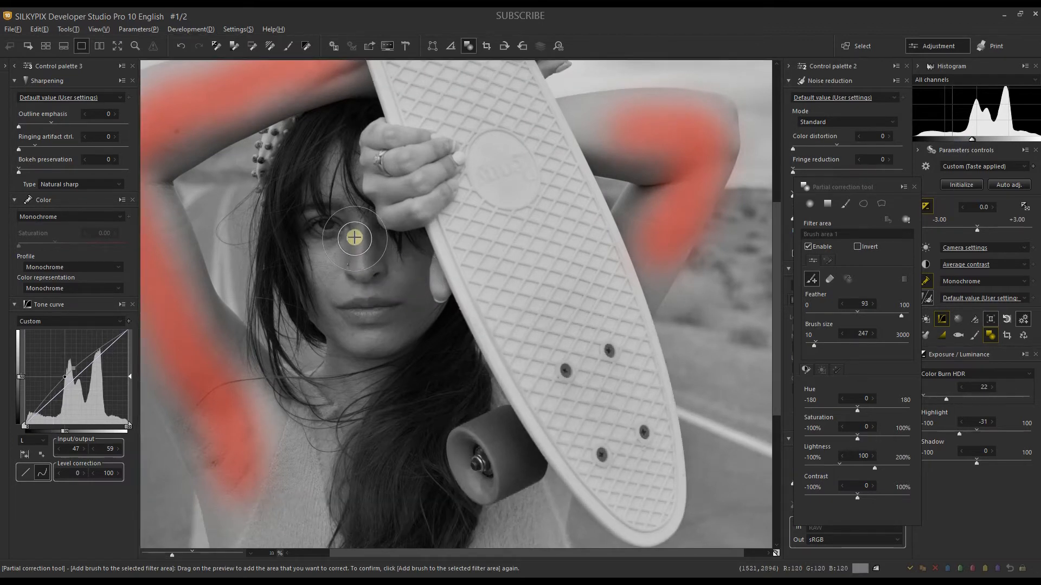
pyautogui.moveTo(405, 276)
pyautogui.mouseDown()
pyautogui.moveTo(409, 267)
pyautogui.moveTo(406, 305)
pyautogui.moveTo(357, 327)
pyautogui.moveTo(336, 268)
pyautogui.moveTo(341, 233)
pyautogui.moveTo(366, 262)
pyautogui.mouseUp()
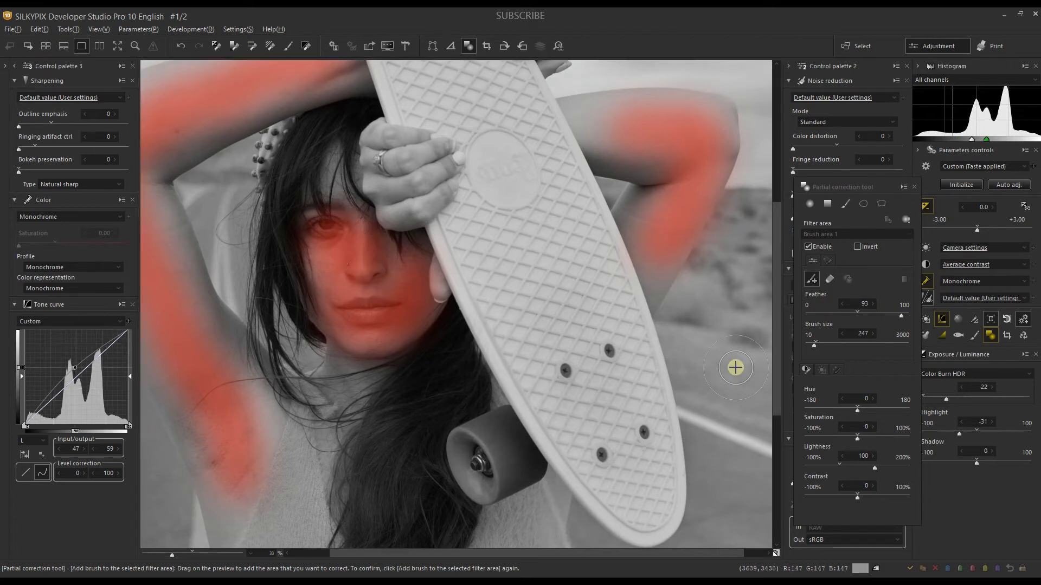
pyautogui.scroll(-1, 736, 368)
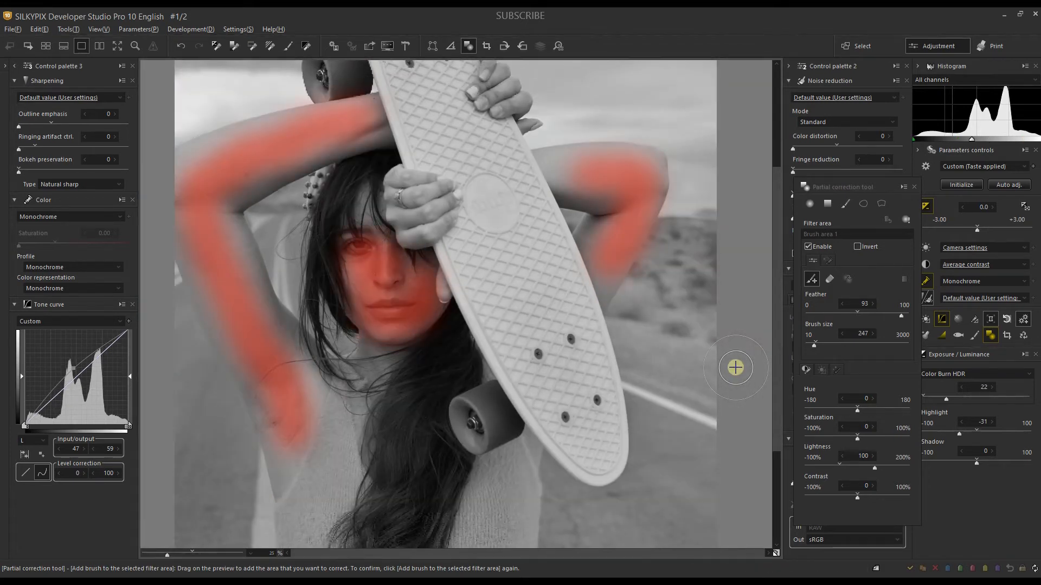
# Finish the brush area over the arms and face and set its lightness to 14%
pyautogui.click(814, 280)
pyautogui.click(848, 467)
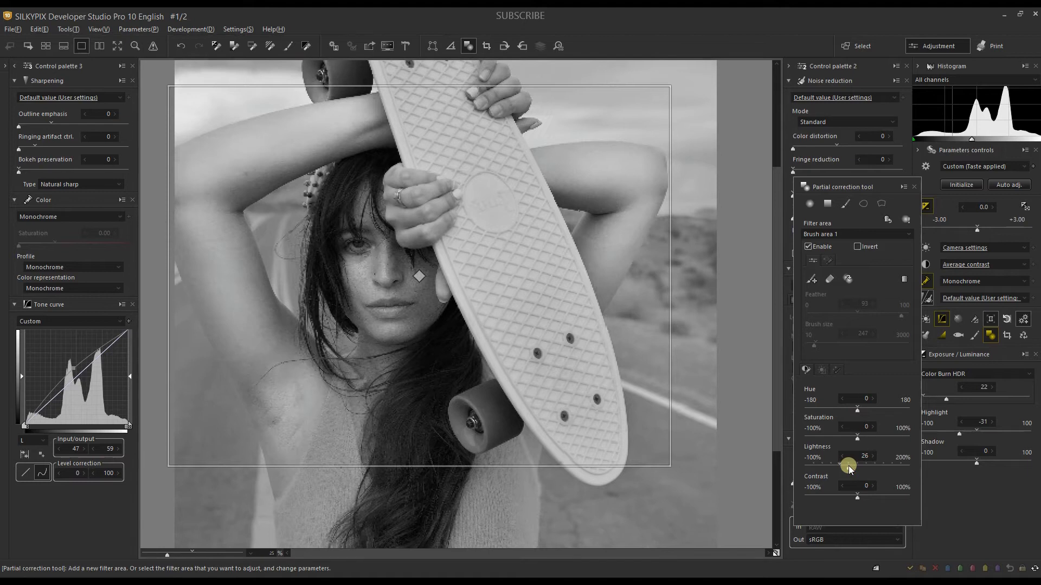
pyautogui.moveTo(848, 466); pyautogui.dragTo(844, 467)
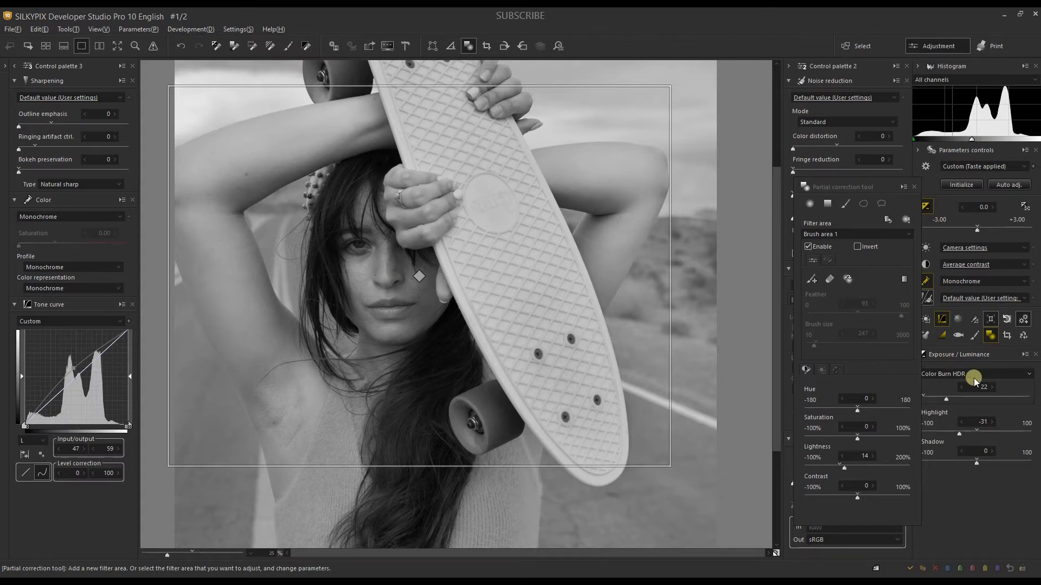
# Paint a new correction area down the woman's face with feather 93 and brush size 89
pyautogui.click(845, 204)
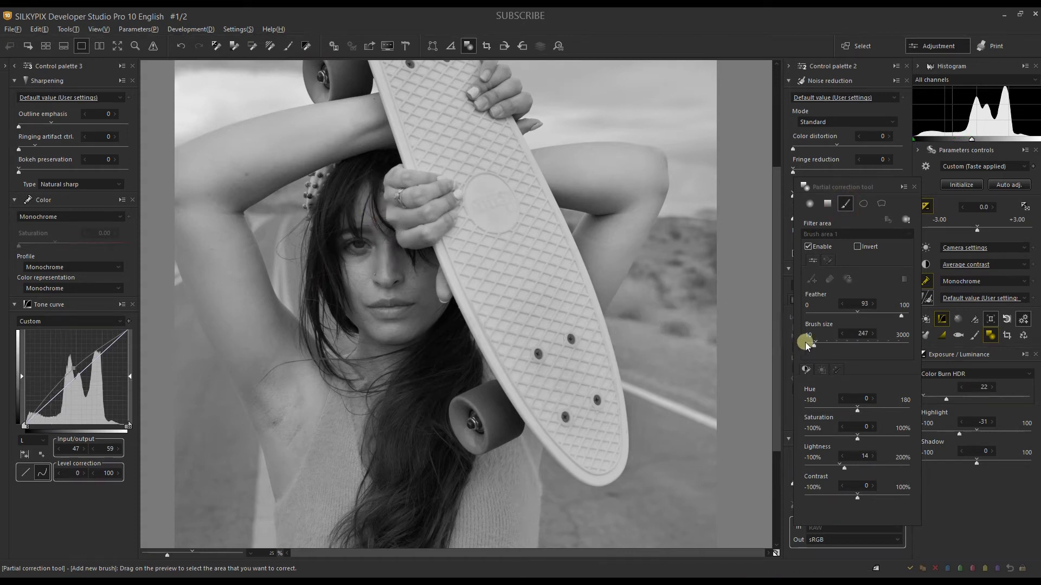
pyautogui.moveTo(810, 344); pyautogui.dragTo(808, 345)
pyautogui.scroll(1, 470, 301)
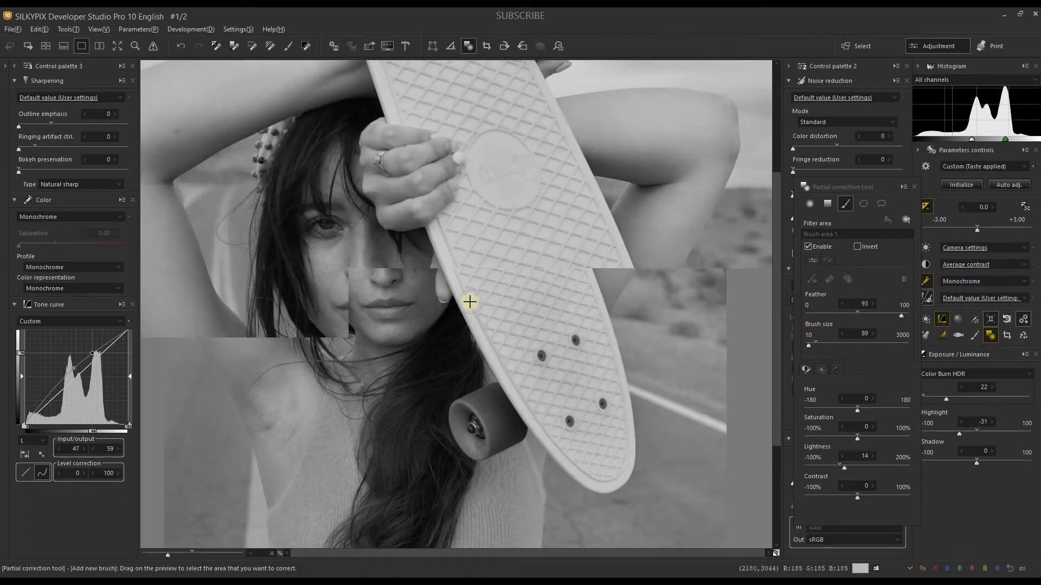
pyautogui.moveTo(430, 553); pyautogui.dragTo(399, 550)
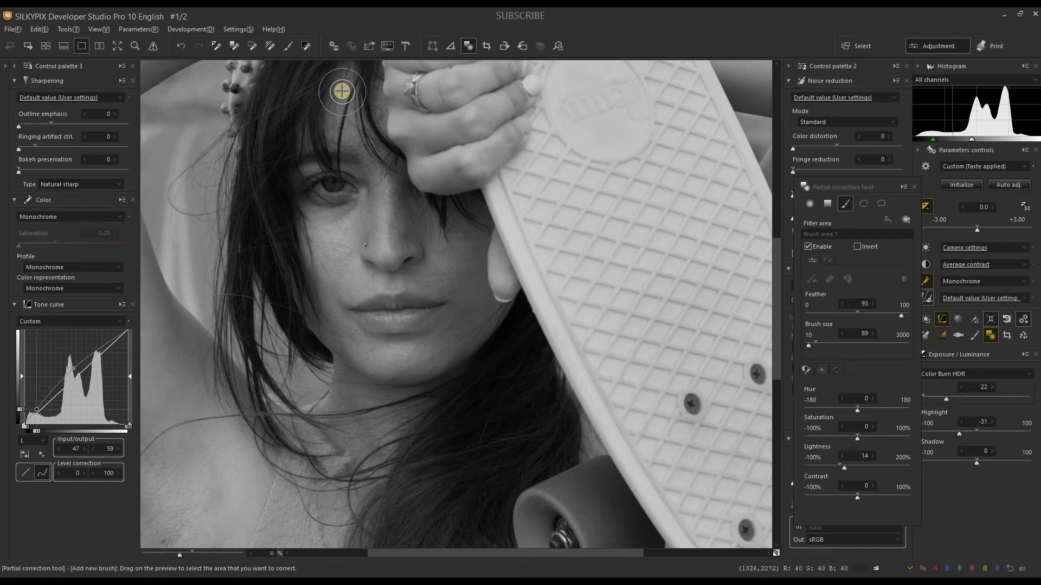
pyautogui.moveTo(344, 86)
pyautogui.mouseDown()
pyautogui.moveTo(343, 127)
pyautogui.moveTo(379, 220)
pyautogui.moveTo(331, 215)
pyautogui.moveTo(328, 249)
pyautogui.moveTo(377, 309)
pyautogui.moveTo(378, 326)
pyautogui.moveTo(365, 329)
pyautogui.moveTo(388, 357)
pyautogui.moveTo(436, 342)
pyautogui.mouseUp()
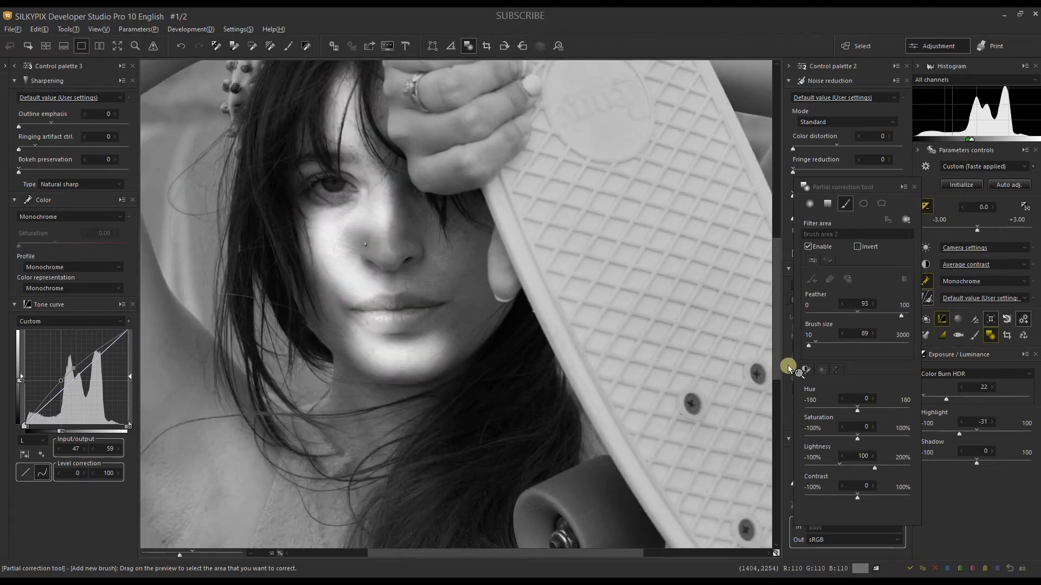
# Extend the face brush area across the rest of the face at brush size 309 and set its lightness to 7%
pyautogui.click(812, 279)
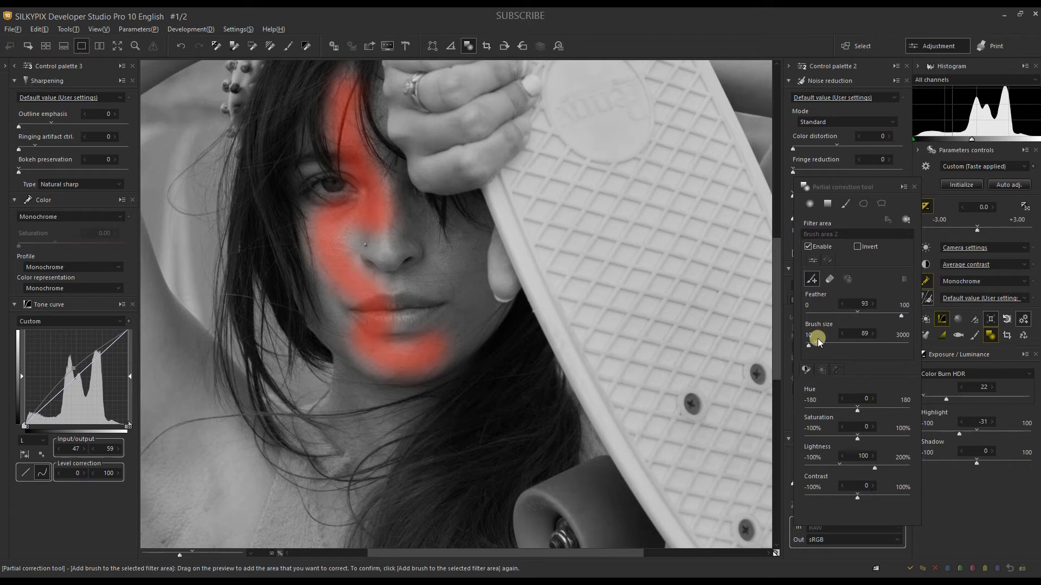
pyautogui.moveTo(809, 346); pyautogui.dragTo(817, 345)
pyautogui.moveTo(400, 239)
pyautogui.mouseDown()
pyautogui.moveTo(437, 262)
pyautogui.moveTo(430, 301)
pyautogui.moveTo(402, 292)
pyautogui.moveTo(370, 254)
pyautogui.mouseUp()
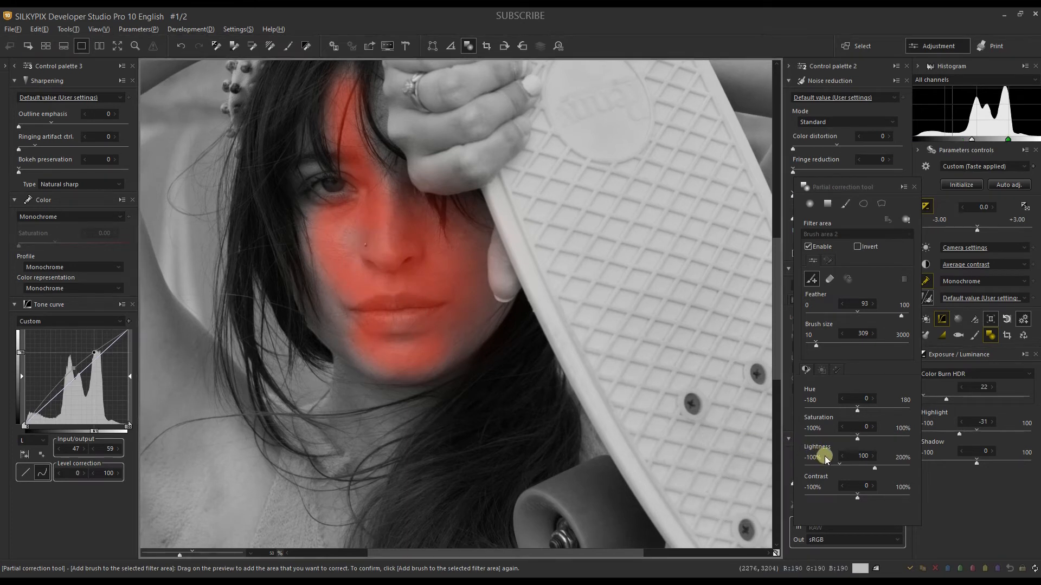
pyautogui.click(842, 466)
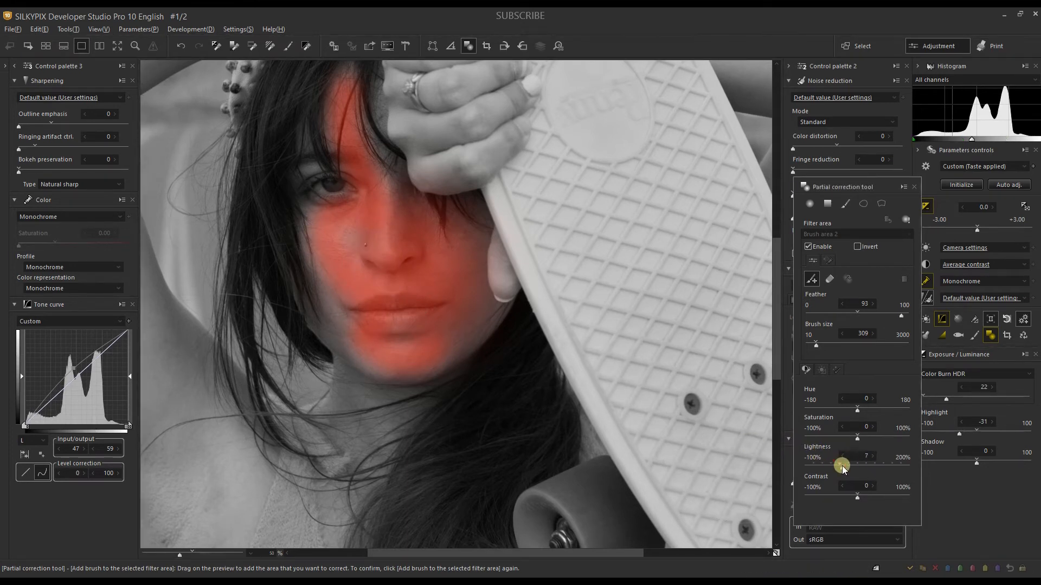
pyautogui.click(818, 279)
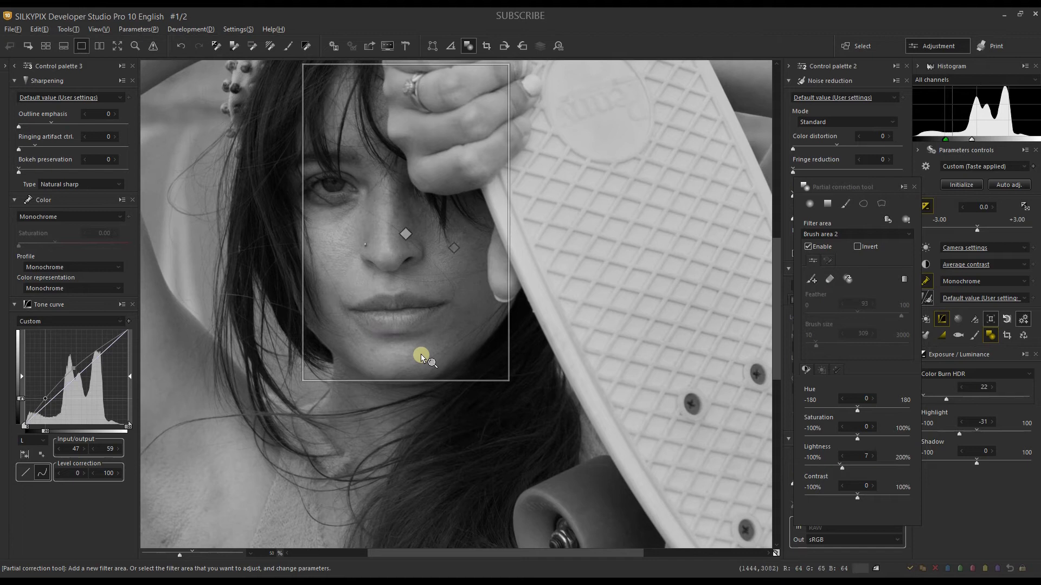
# Paint a new brush area over the visible eye with brush size 26 and set its lightness to 46%
pyautogui.click(843, 205)
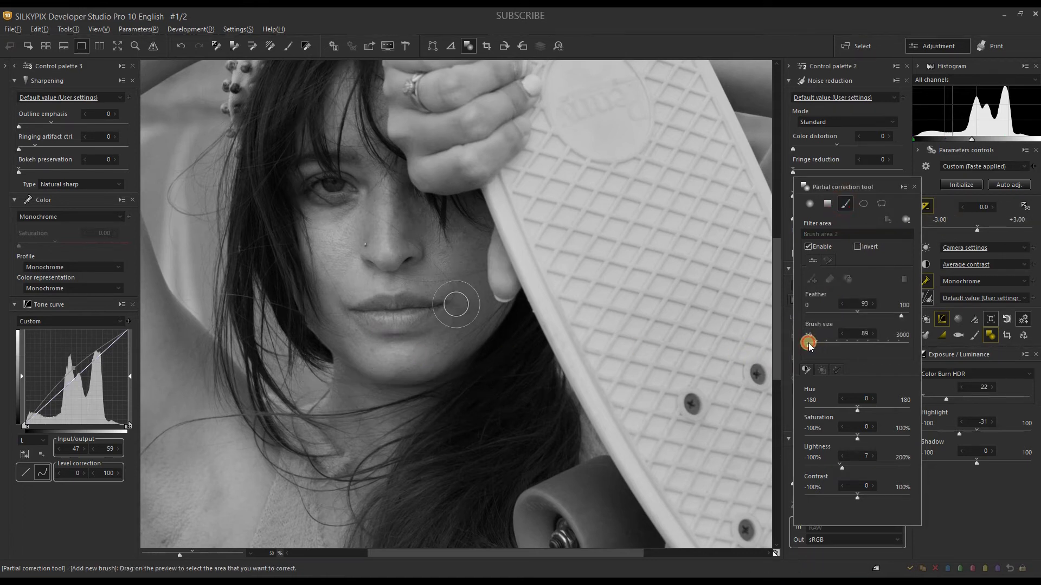
pyautogui.moveTo(809, 343); pyautogui.dragTo(805, 343)
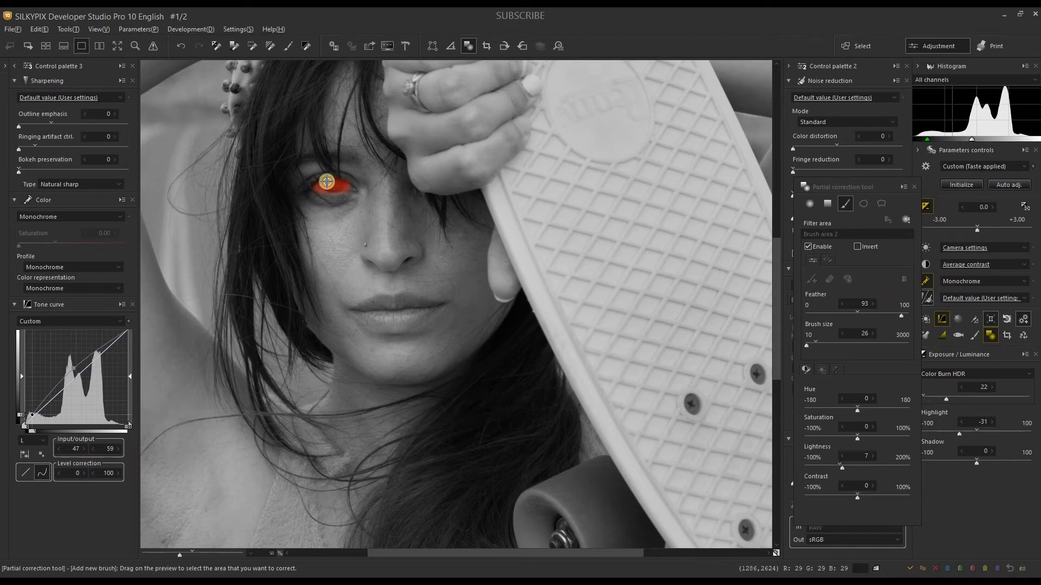
pyautogui.moveTo(316, 184)
pyautogui.mouseDown()
pyautogui.moveTo(342, 186)
pyautogui.moveTo(319, 188)
pyautogui.mouseUp()
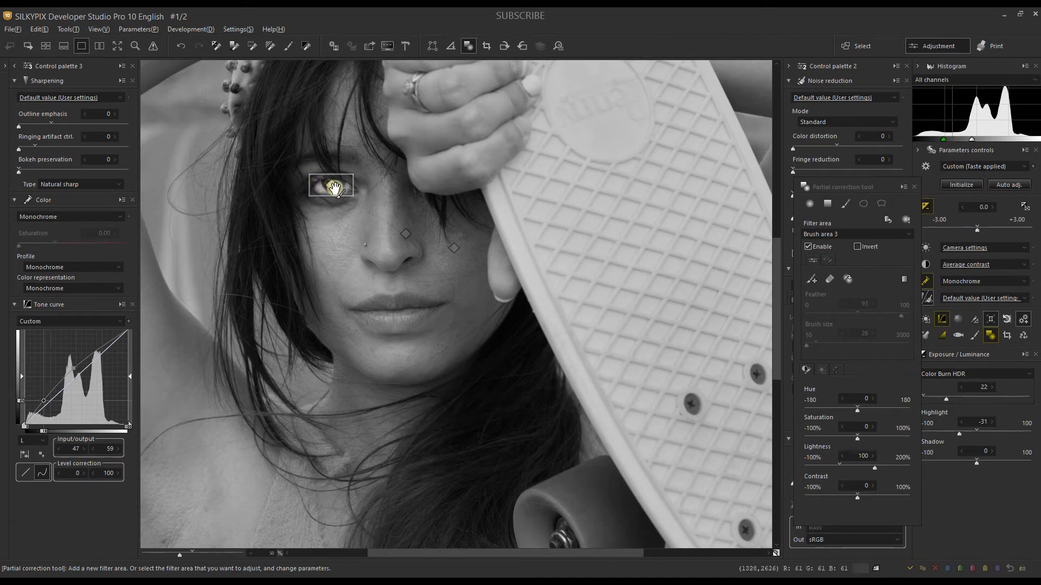
pyautogui.click(817, 282)
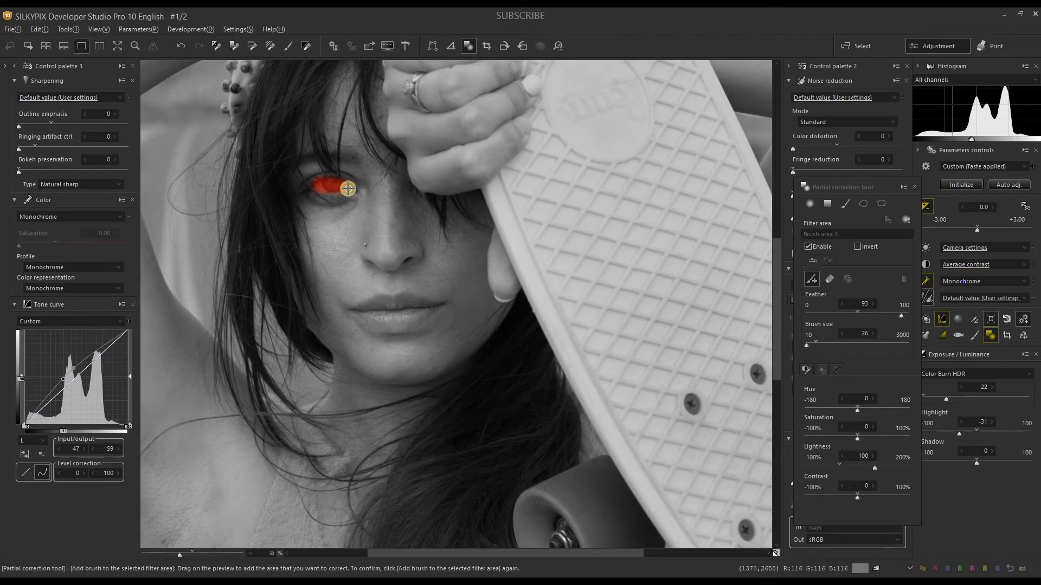
pyautogui.click(812, 279)
pyautogui.moveTo(875, 468); pyautogui.dragTo(847, 463)
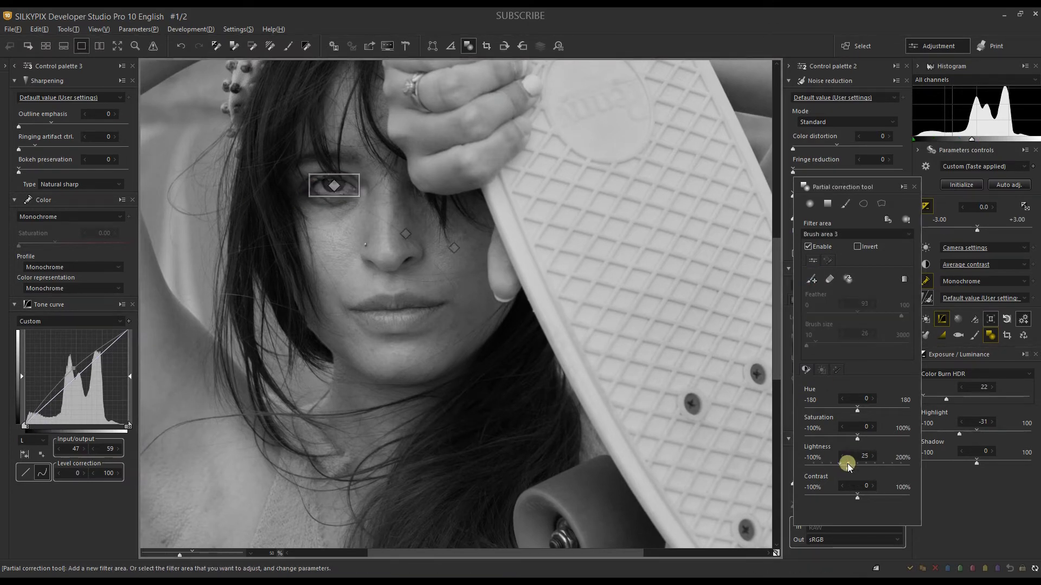
pyautogui.moveTo(848, 465); pyautogui.dragTo(858, 467)
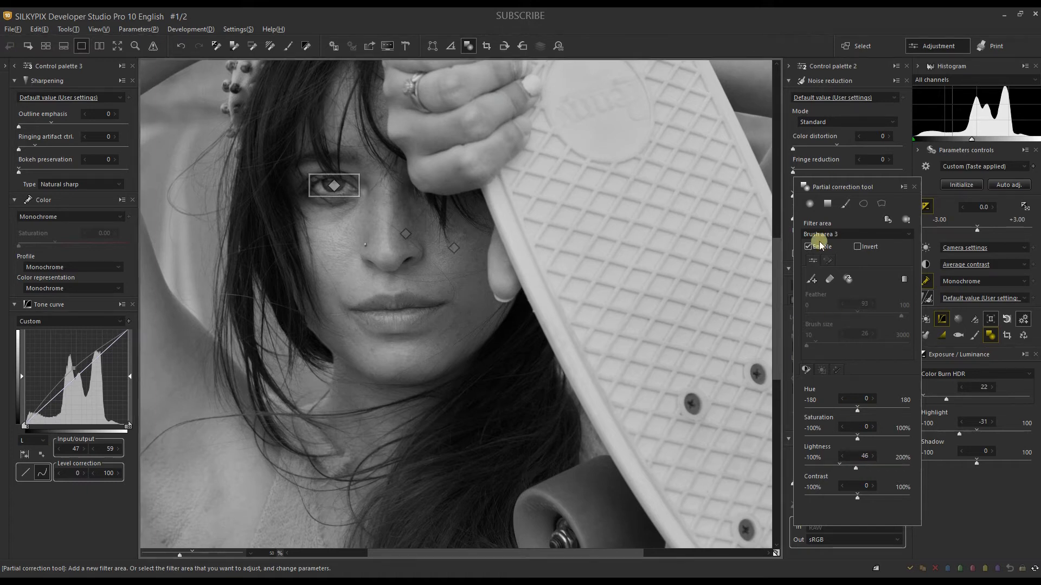
# Paint a separate brush area over the iris, set its lightness to 1% and contrast to 48%, and close the Partial correction tool
pyautogui.click(845, 203)
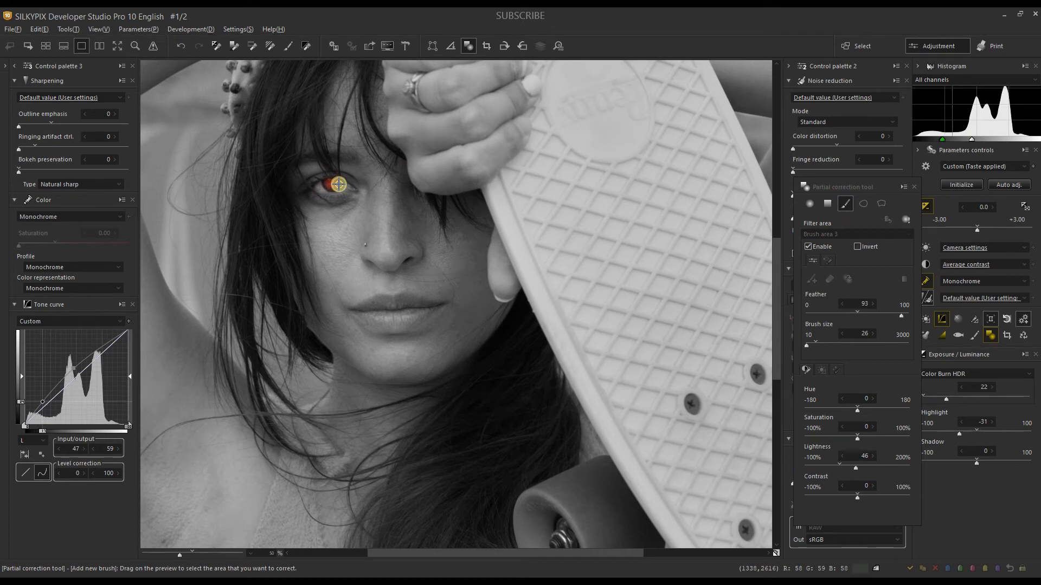
pyautogui.click(338, 184)
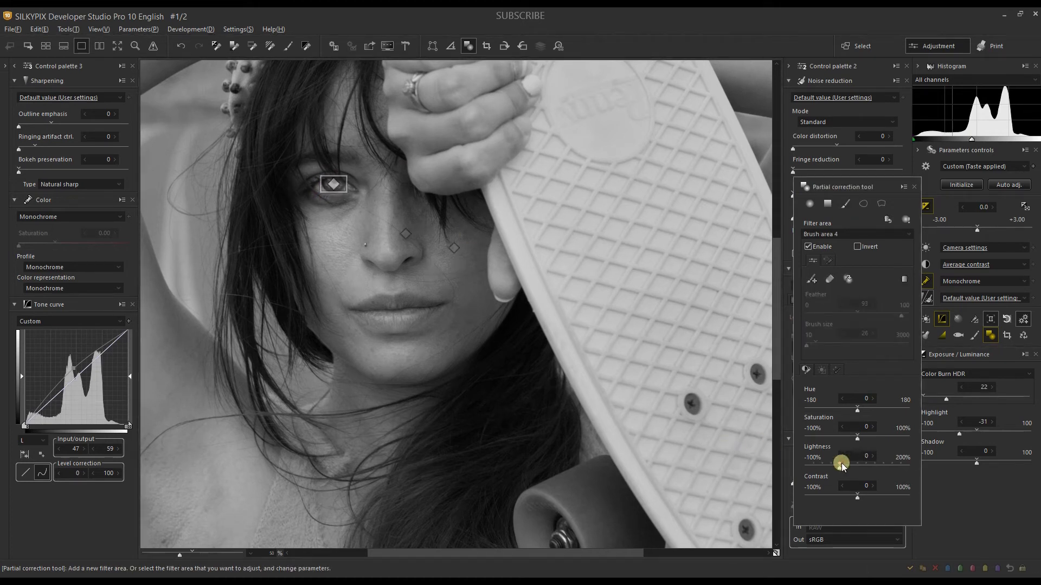
pyautogui.click(873, 456)
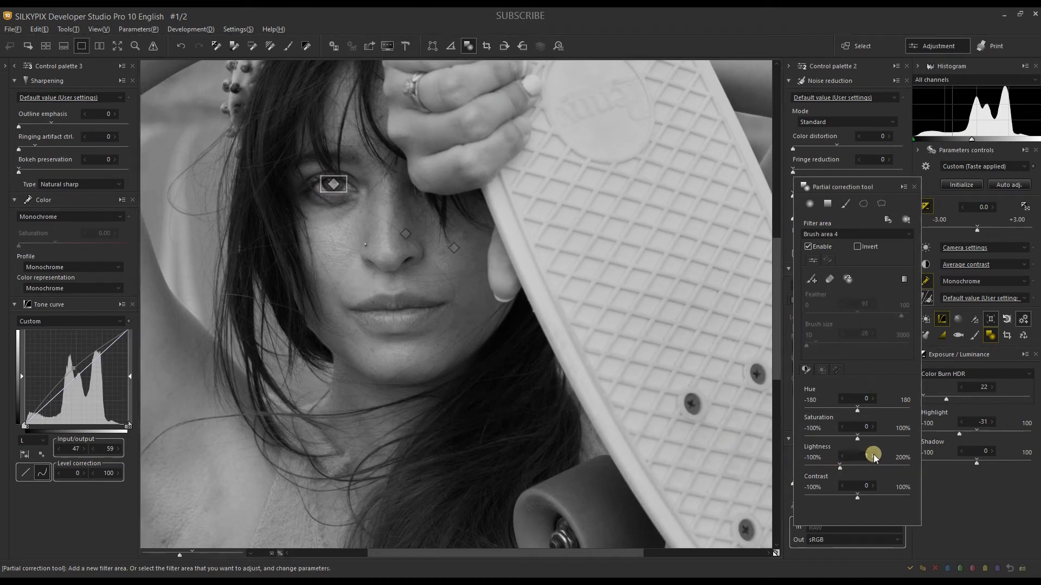
pyautogui.click(883, 495)
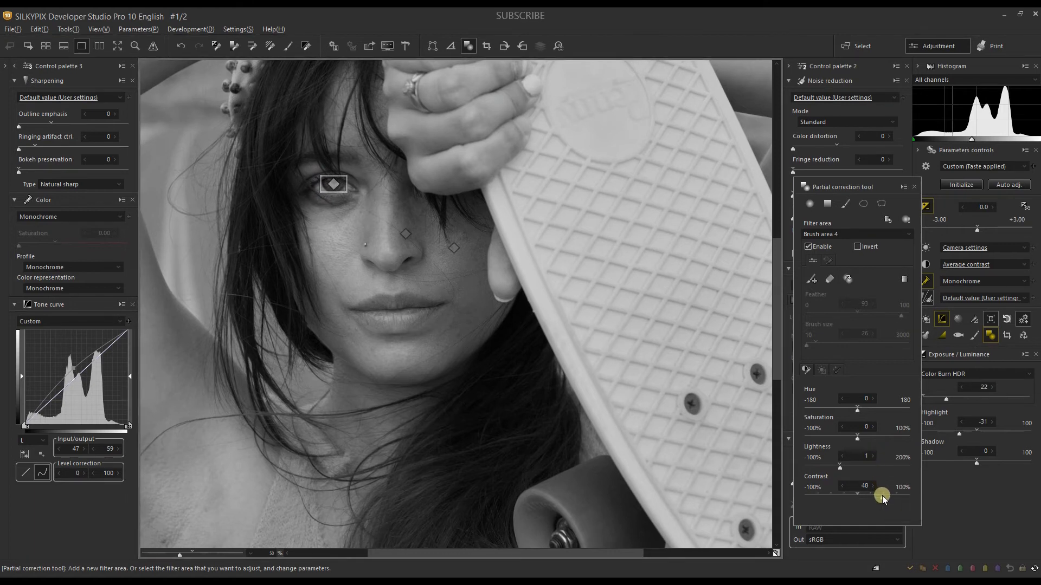
pyautogui.click(913, 188)
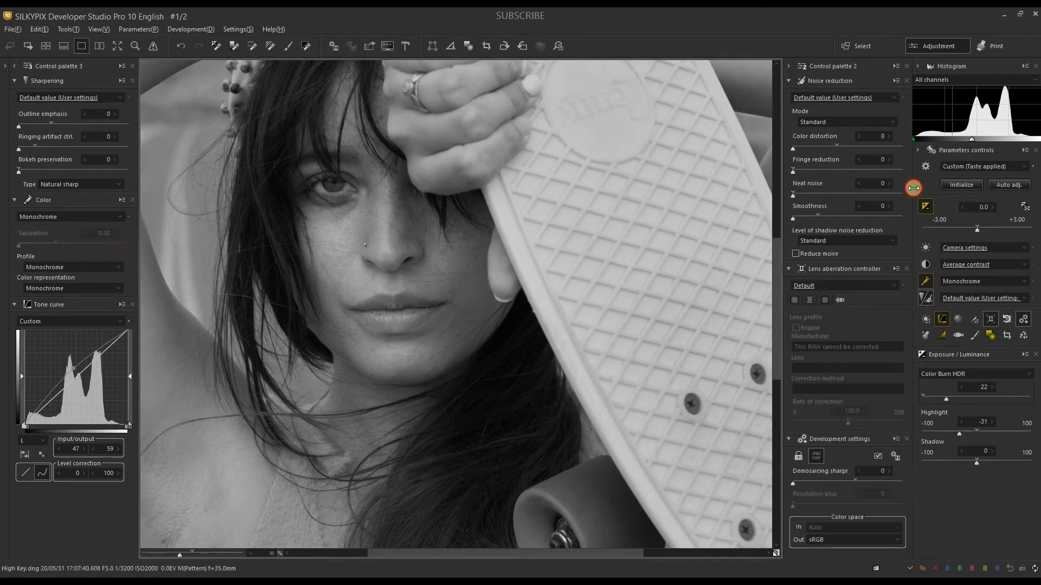
# Change the color filter in the Monochrome controller to Yellow
pyautogui.click(569, 340)
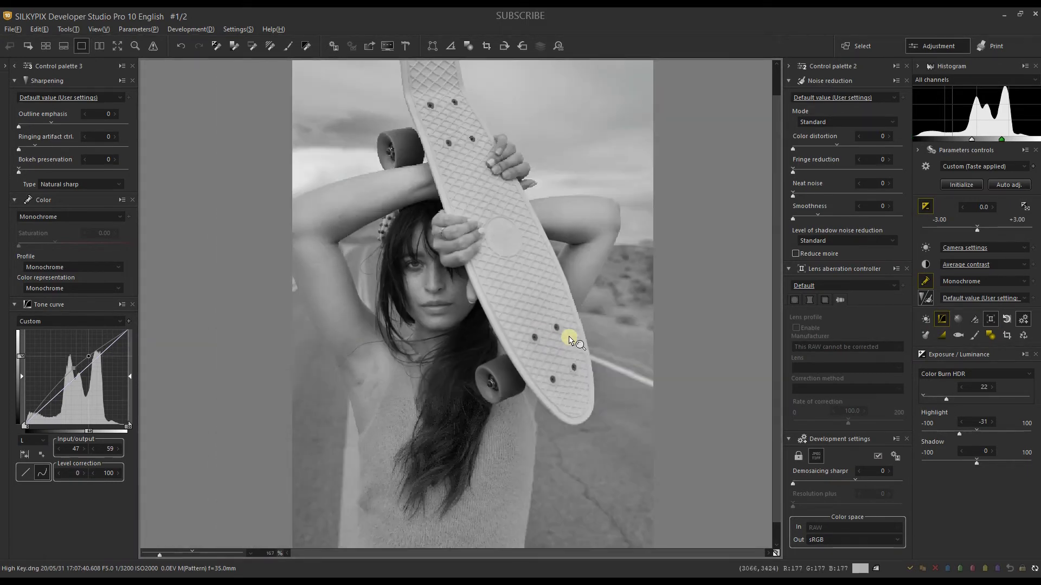
pyautogui.click(778, 553)
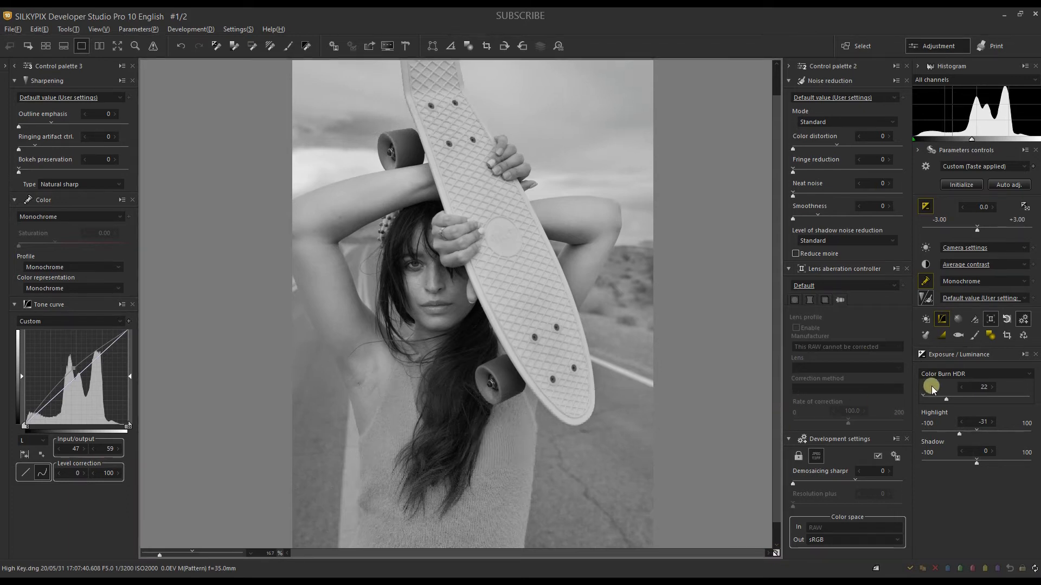
pyautogui.click(943, 334)
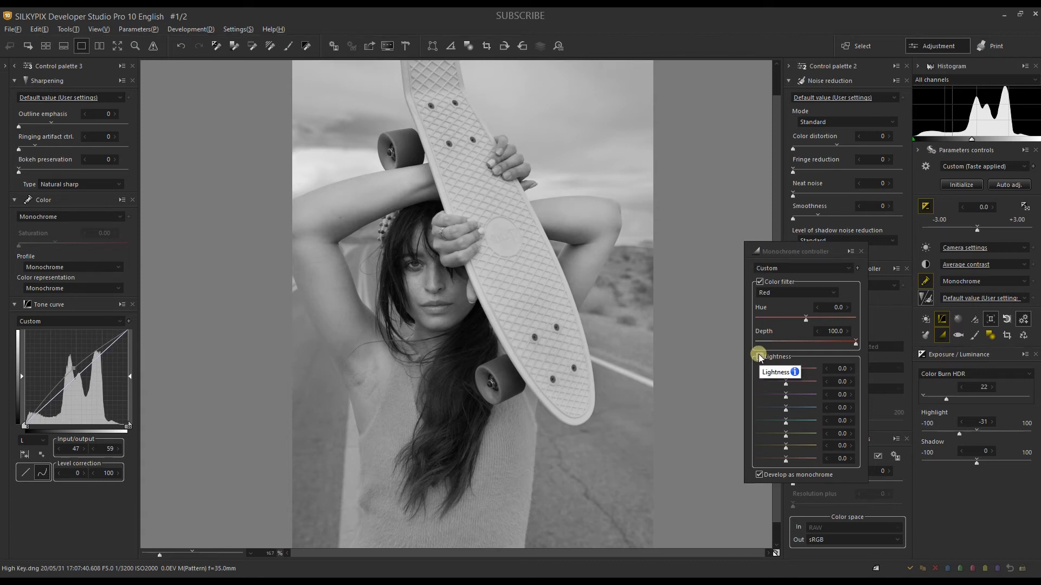
pyautogui.click(760, 282)
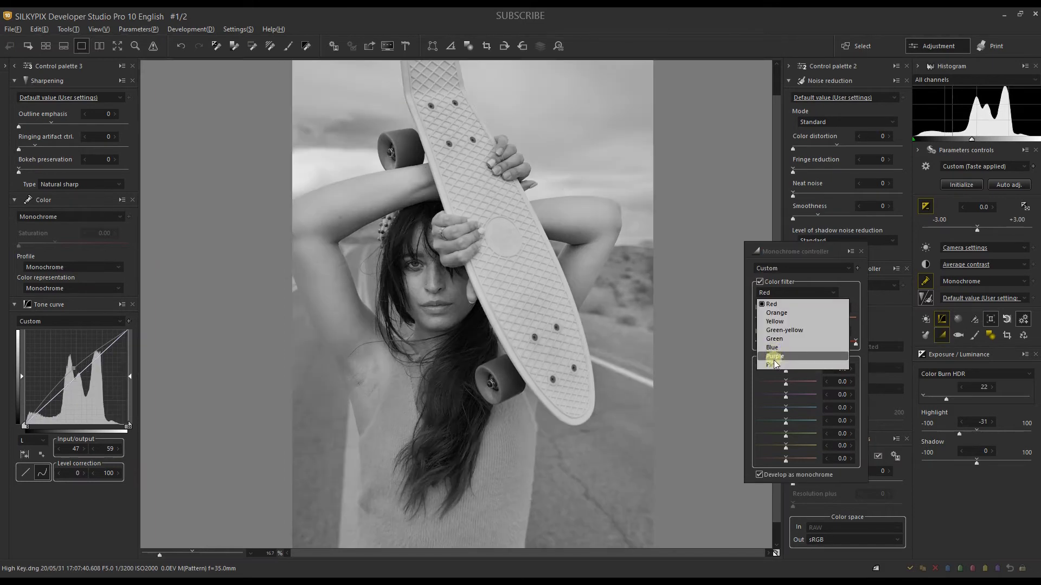
pyautogui.click(770, 321)
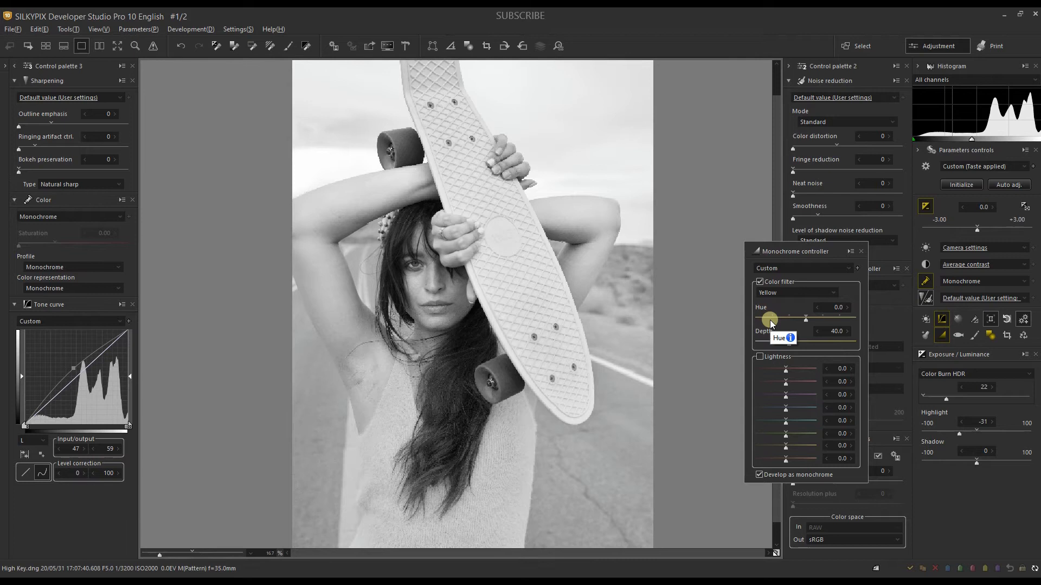
pyautogui.click(860, 253)
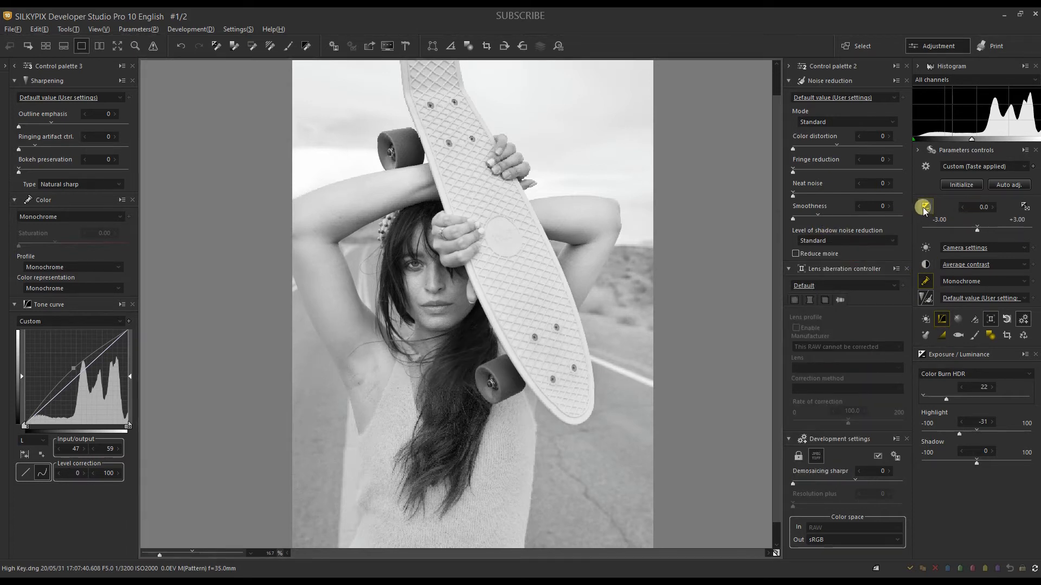
# Set the highlights to -100 and the Color Burn HDR strength to 62
pyautogui.click(934, 432)
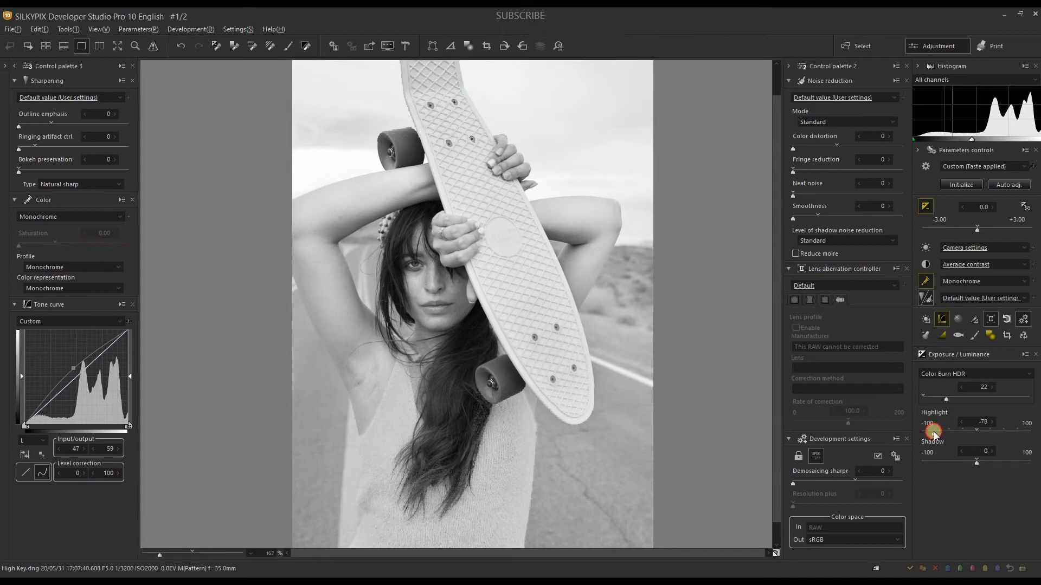
pyautogui.moveTo(934, 432); pyautogui.dragTo(921, 432)
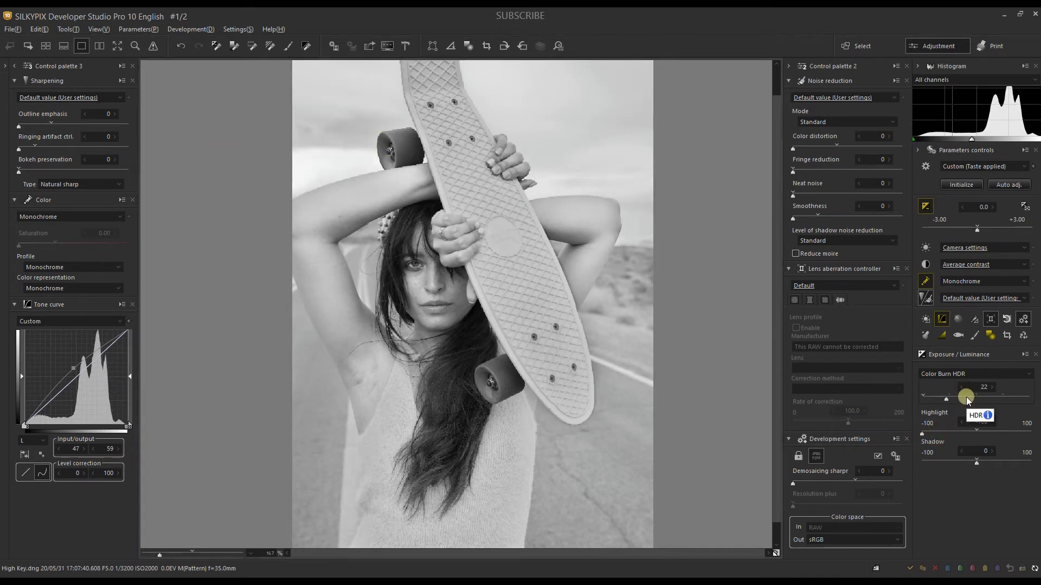
pyautogui.moveTo(967, 399); pyautogui.dragTo(989, 398)
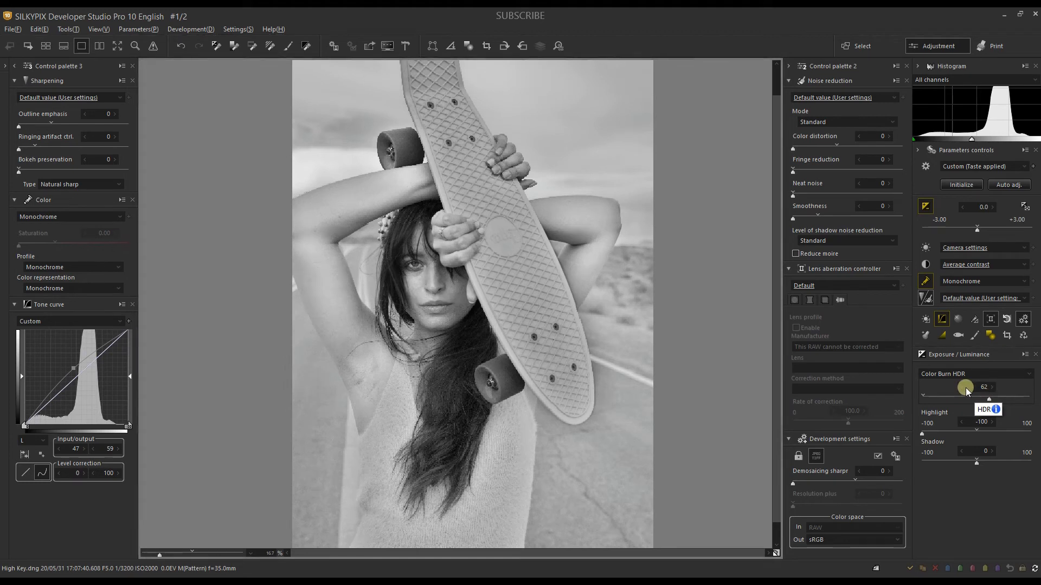
# Enable monochrome lightness adjustments, setting orange to 1 and the first, fourth, fifth and sixth colors to -21, -38, -39 and -50
pyautogui.click(945, 334)
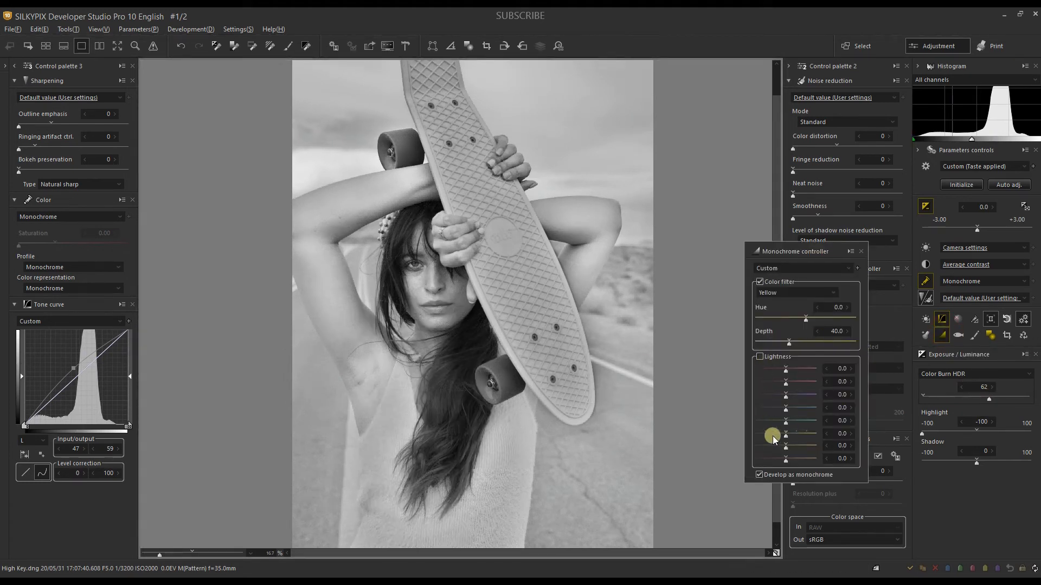
pyautogui.click(760, 357)
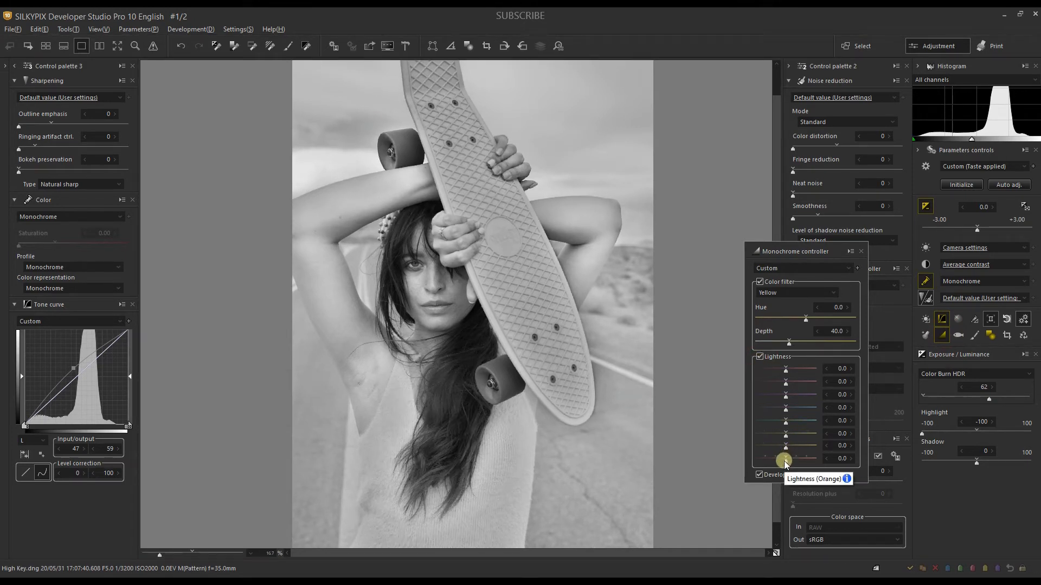
pyautogui.moveTo(786, 459)
pyautogui.mouseDown()
pyautogui.moveTo(766, 458)
pyautogui.moveTo(785, 461)
pyautogui.mouseUp()
pyautogui.moveTo(785, 369); pyautogui.dragTo(770, 372)
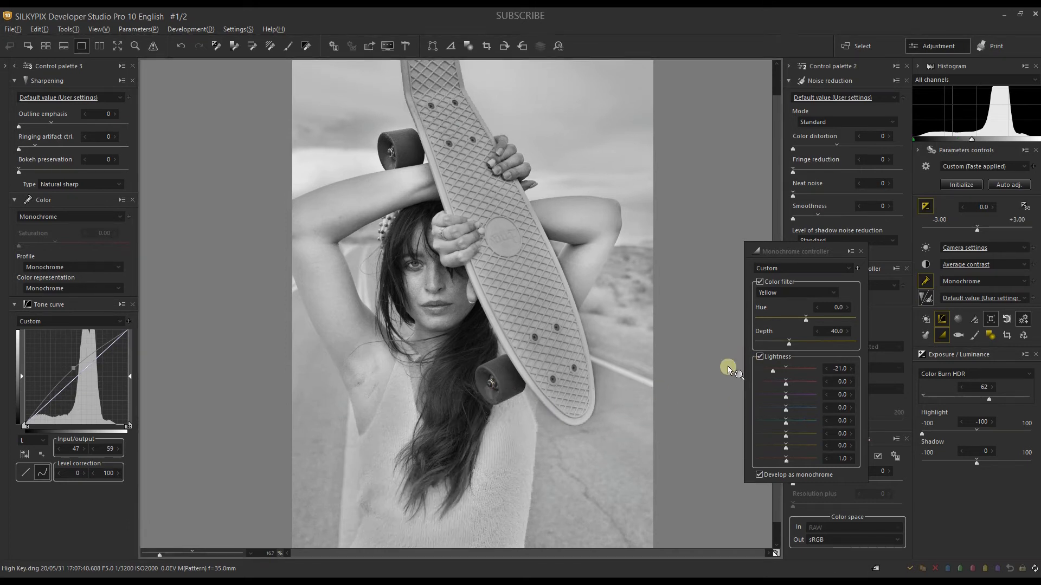
pyautogui.moveTo(783, 437); pyautogui.dragTo(762, 422)
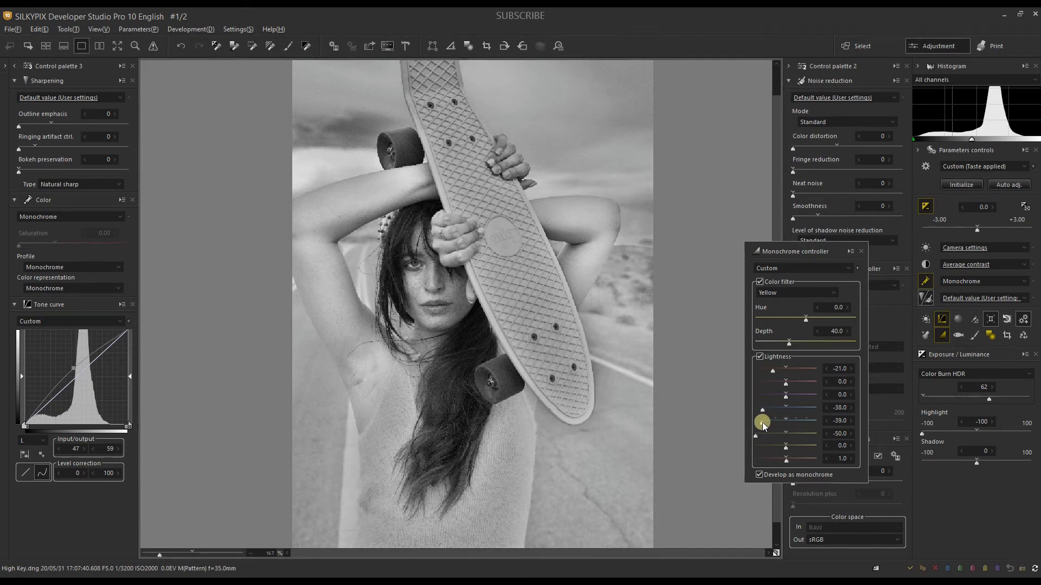
pyautogui.click(861, 252)
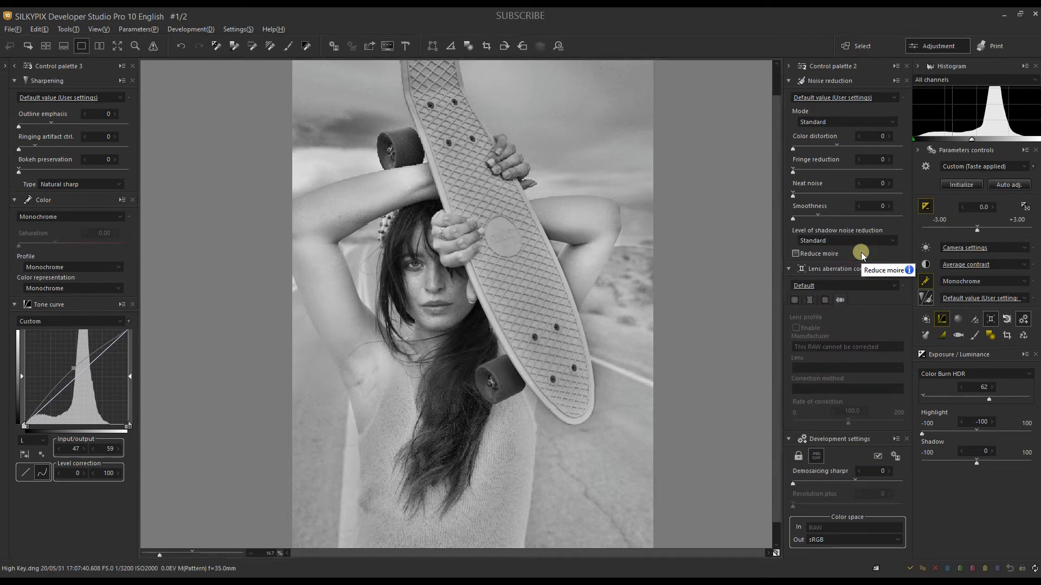
# Apply portrait beautification to the photo with an effect strength of 7
pyautogui.click(560, 381)
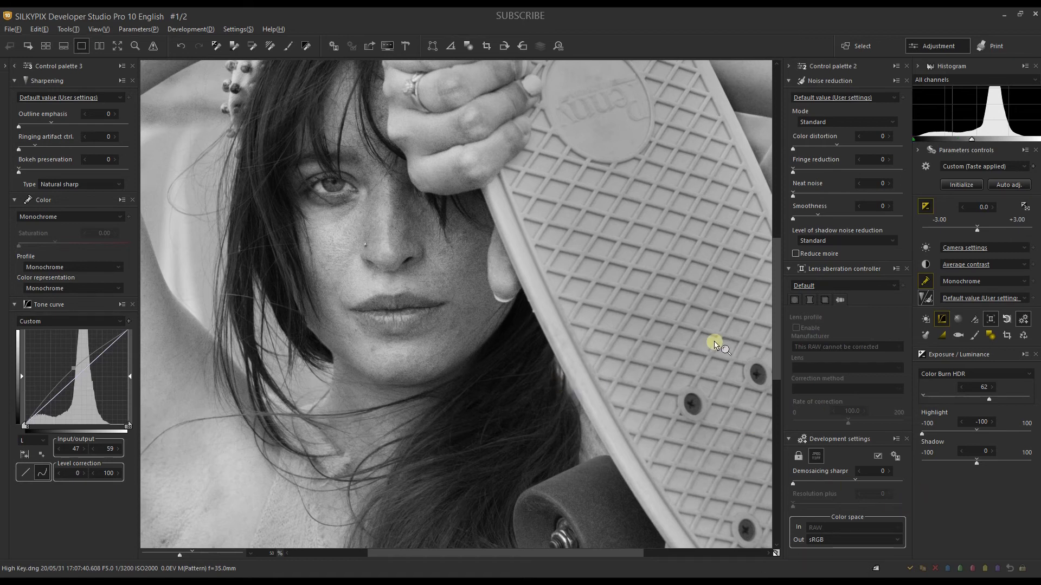
pyautogui.click(928, 331)
pyautogui.moveTo(725, 215); pyautogui.dragTo(732, 217)
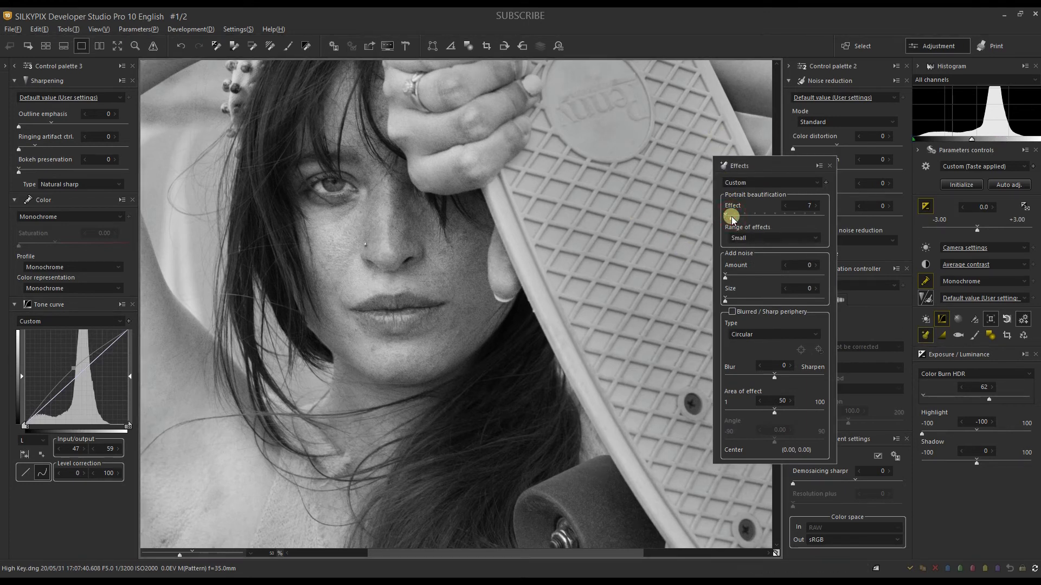
pyautogui.click(829, 165)
# Soften the photo's tone by setting the clarity to -7
pyautogui.click(924, 266)
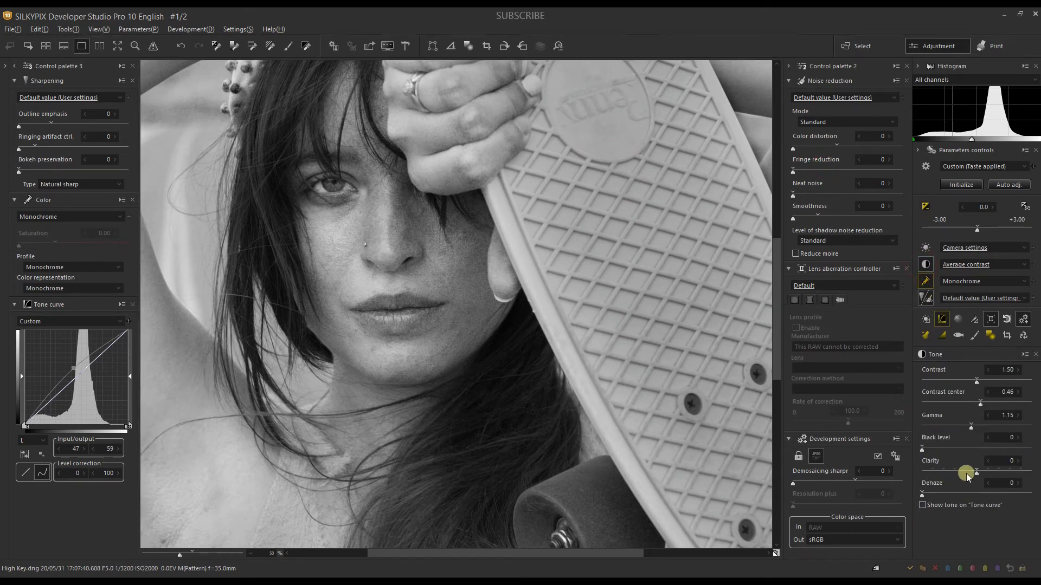
pyautogui.click(972, 470)
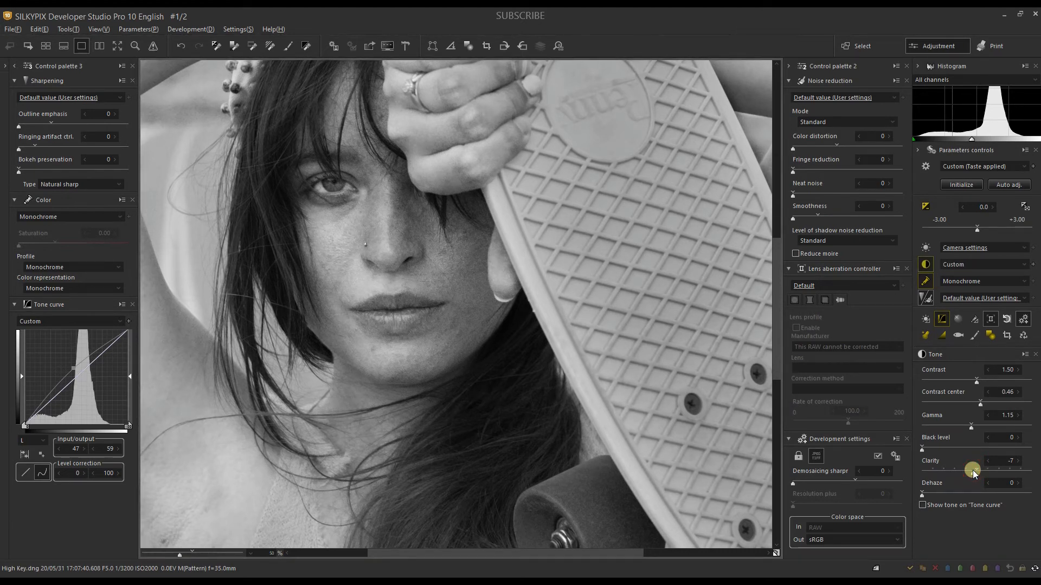
# Apply the Default preset to sharpening and noise reduction, and set the demosaicing sharpness to 57
pyautogui.click(67, 98)
pyautogui.click(61, 117)
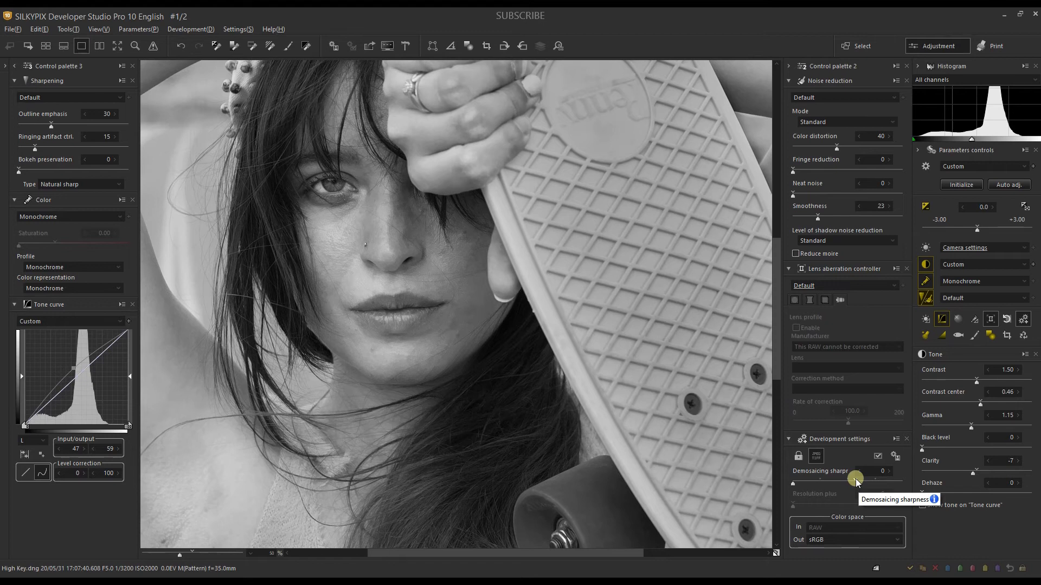
pyautogui.click(856, 482)
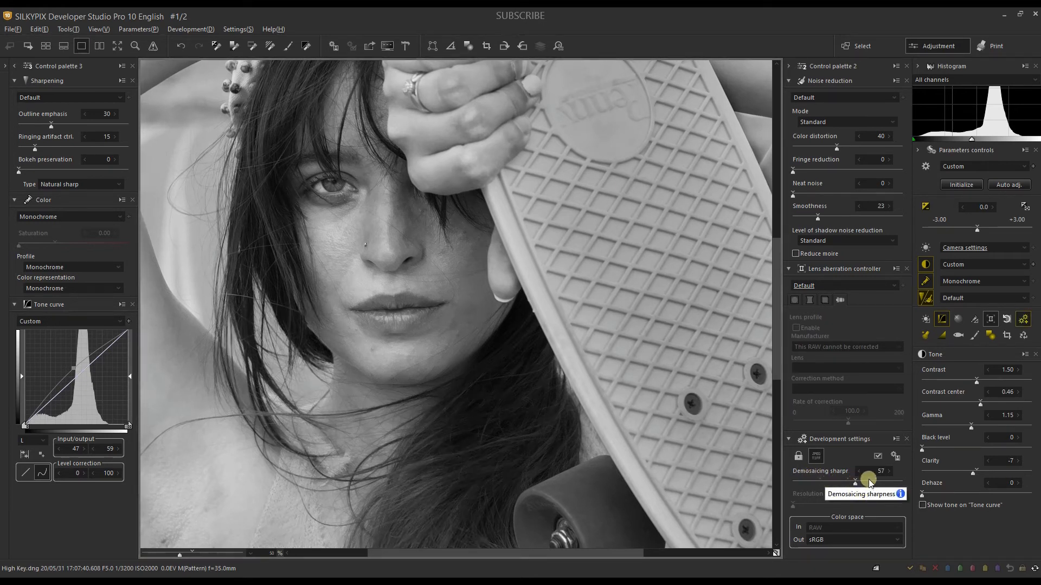
# Set the portrait beautification range to Large and its effect strength to 15, checking the face at 100%
pyautogui.click(631, 507)
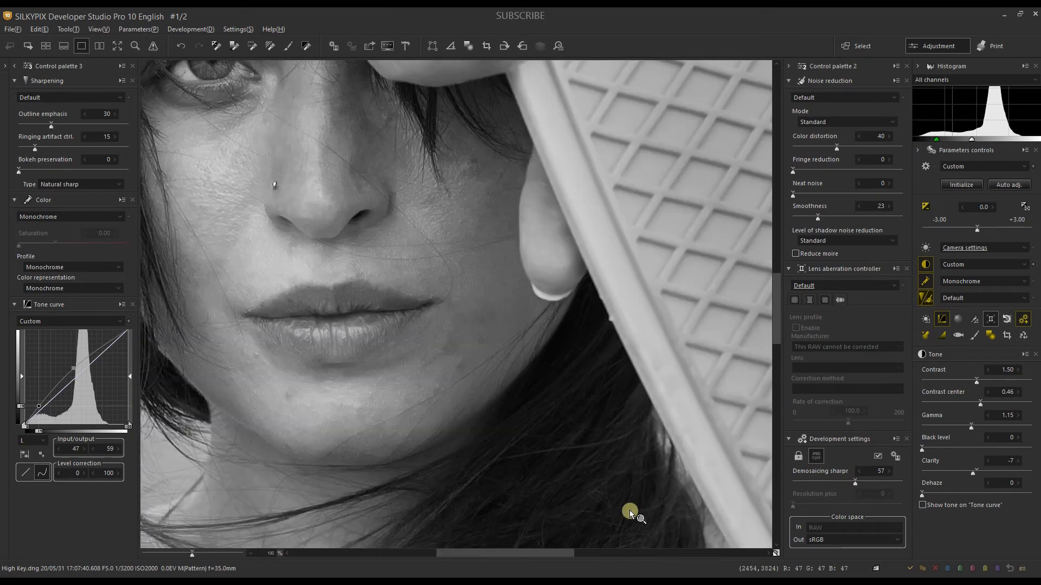
pyautogui.moveTo(282, 309); pyautogui.dragTo(390, 449)
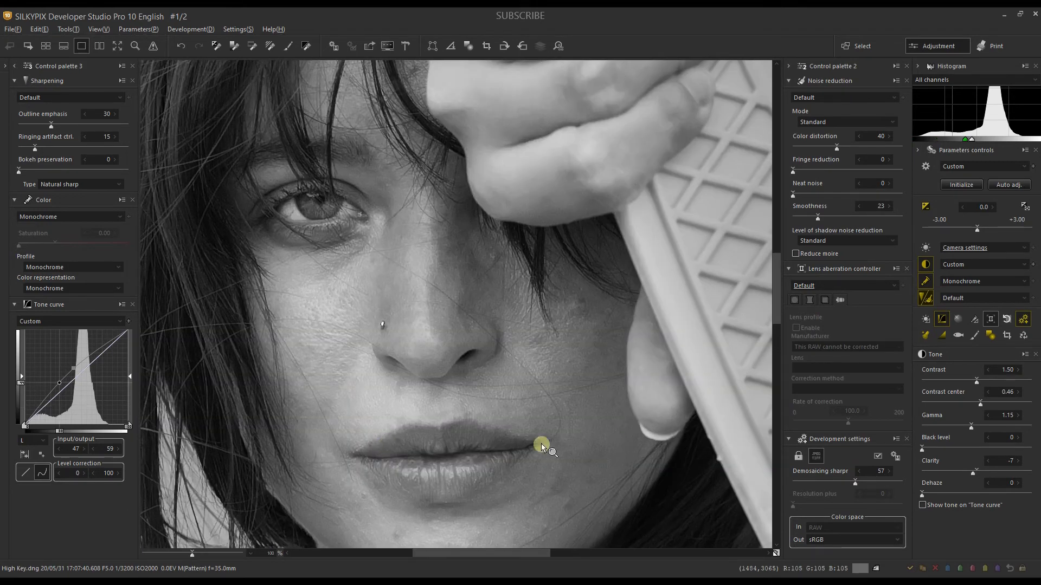
pyautogui.click(929, 337)
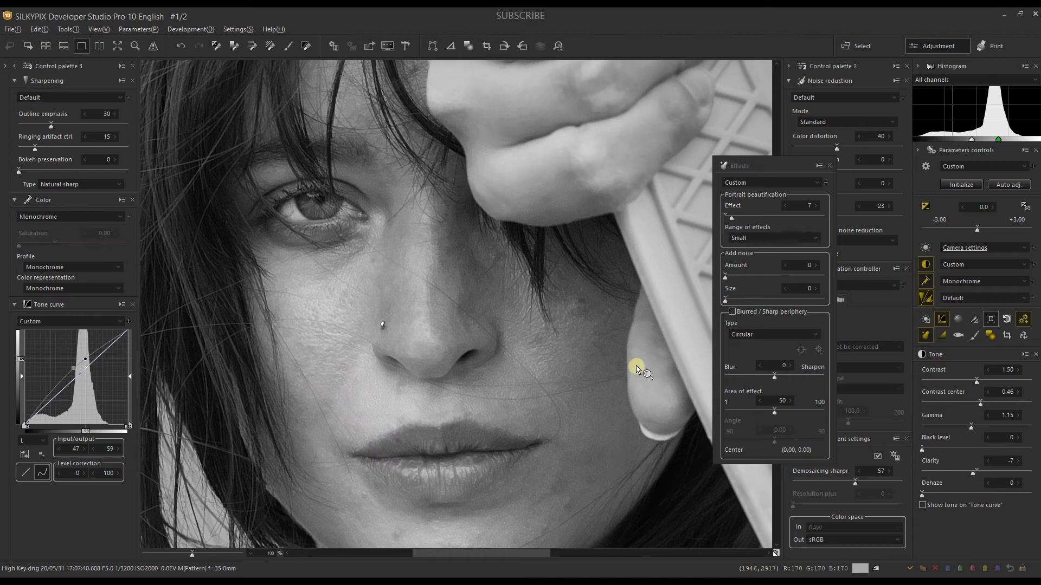
pyautogui.click(739, 239)
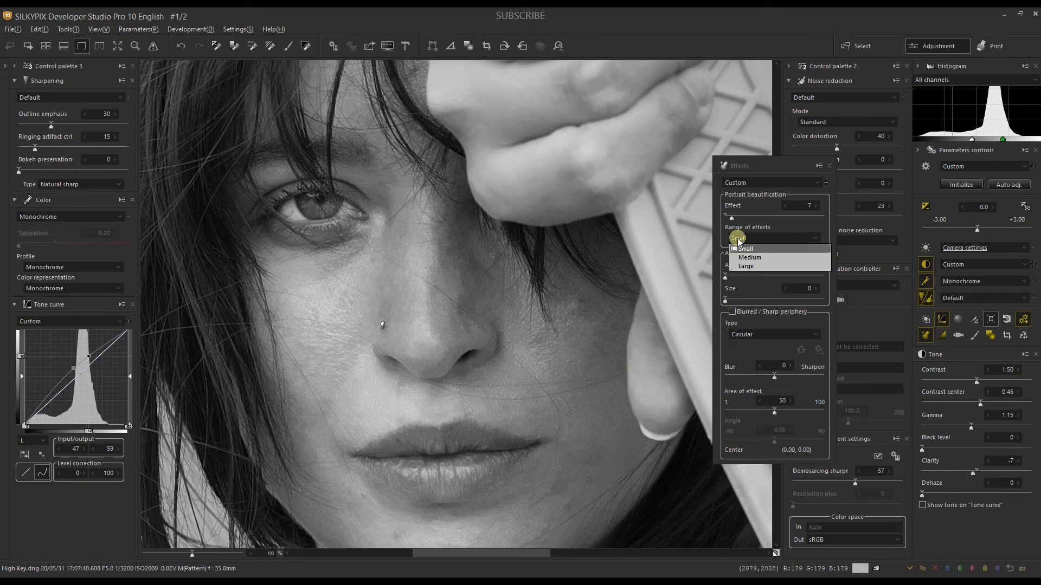
pyautogui.click(744, 267)
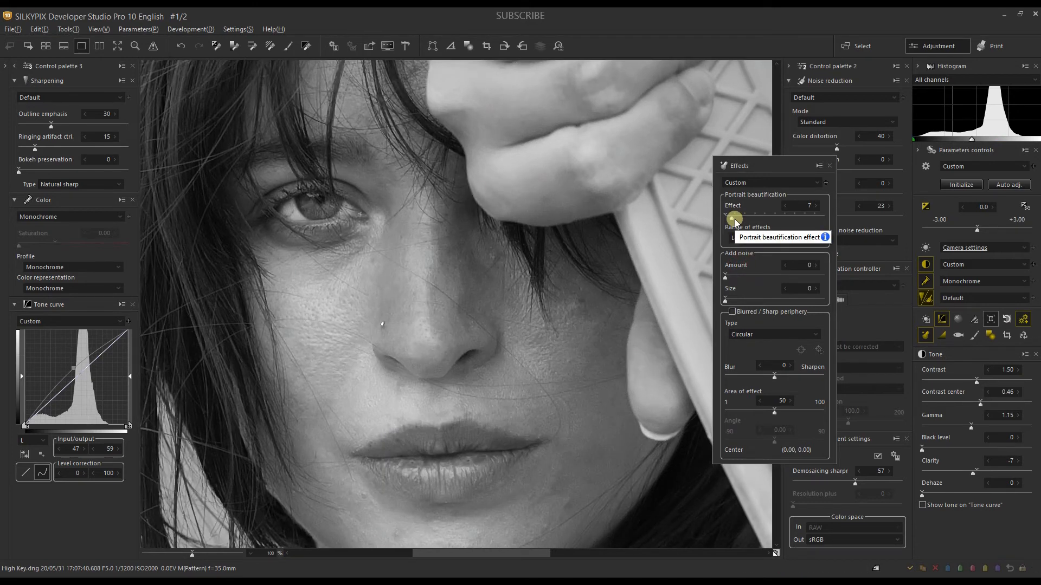
pyautogui.moveTo(731, 215); pyautogui.dragTo(740, 216)
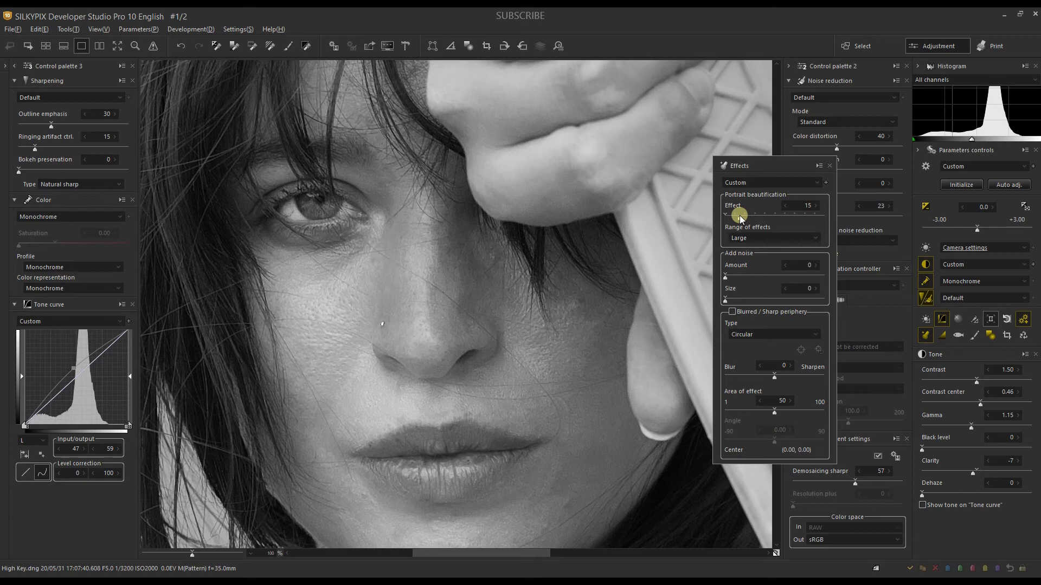
pyautogui.click(830, 166)
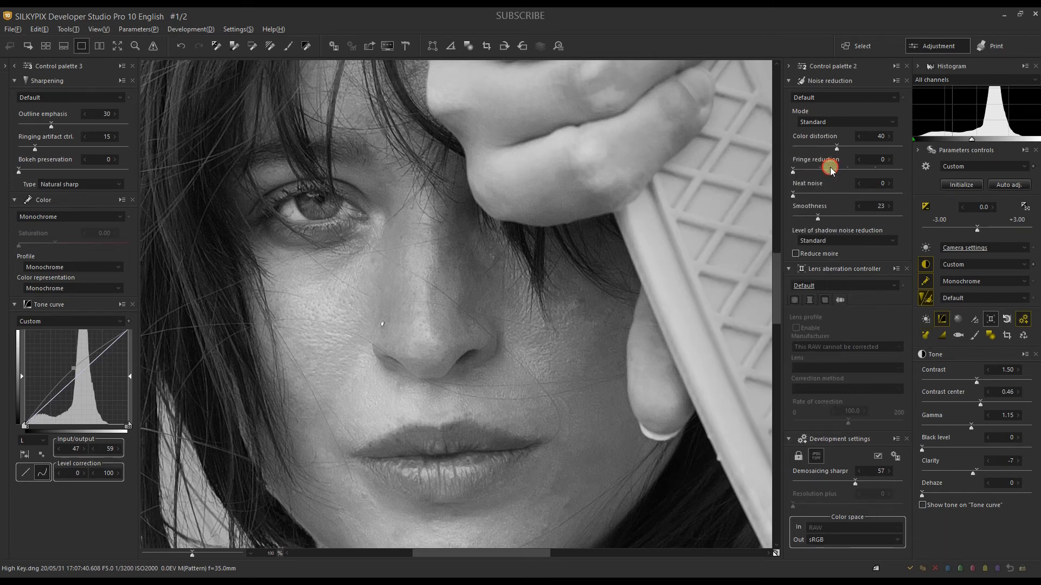
# Paint a new partial correction brush area over the visible eye and set its lightness to 31%
pyautogui.click(990, 335)
pyautogui.click(846, 204)
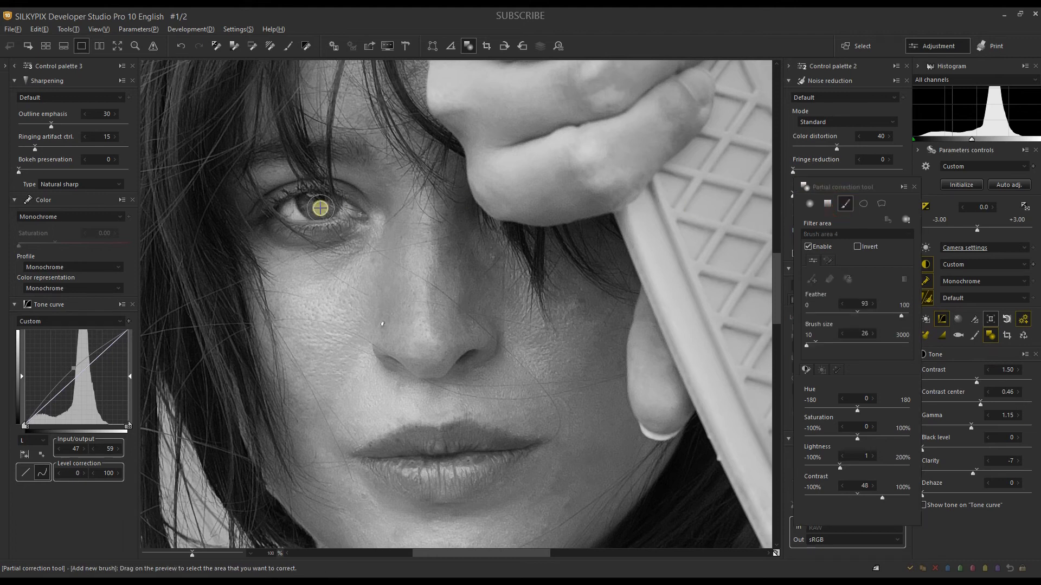
pyautogui.moveTo(297, 201); pyautogui.dragTo(332, 203)
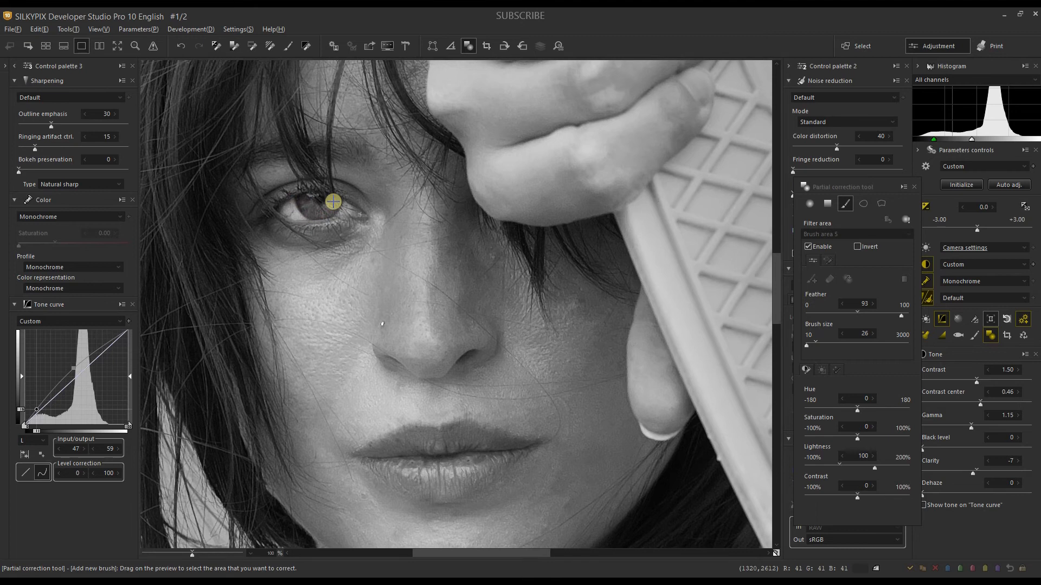
pyautogui.click(847, 467)
pyautogui.click(849, 467)
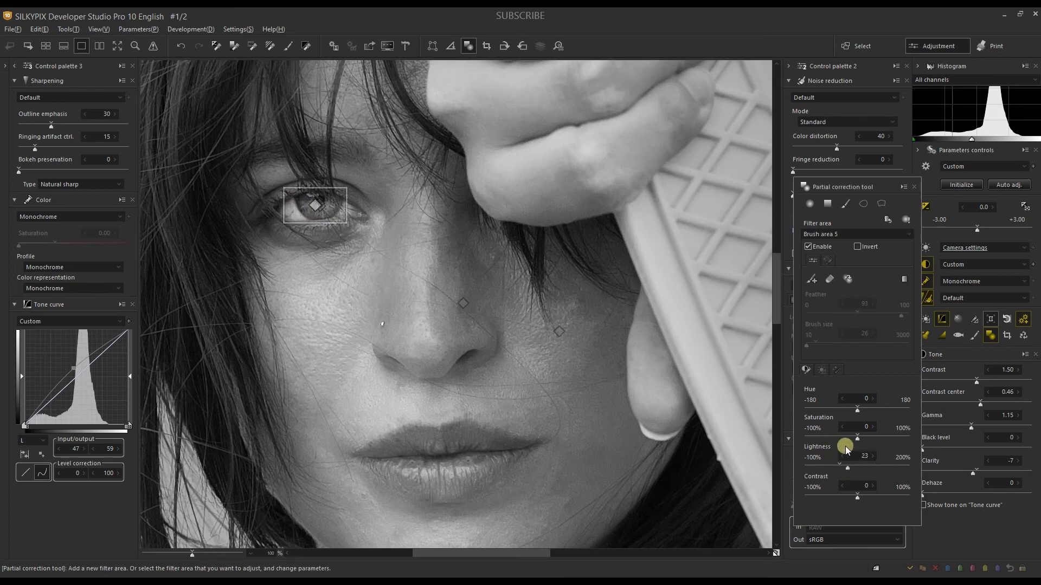
pyautogui.click(851, 469)
pyautogui.click(915, 188)
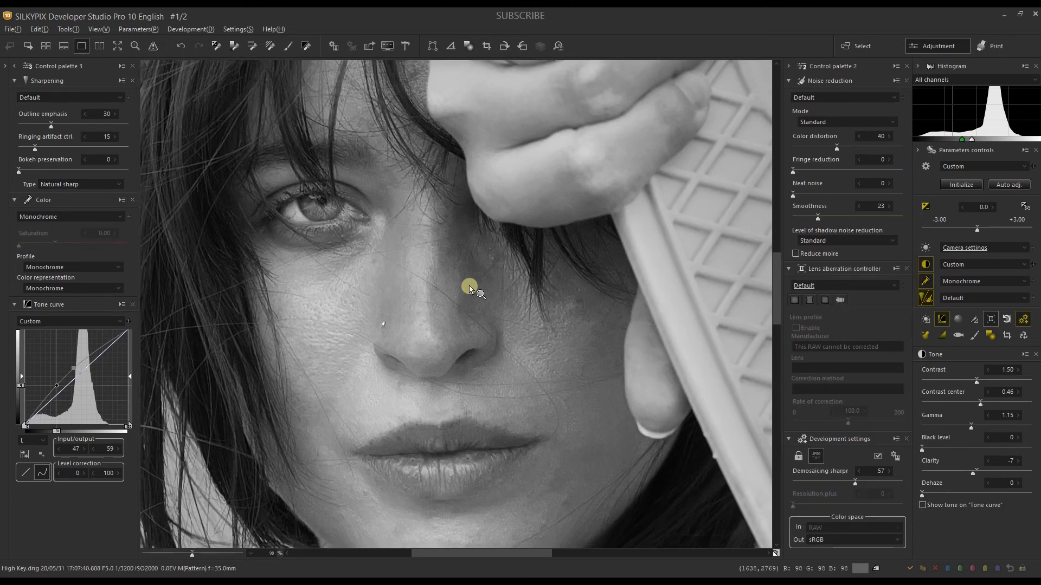
# Paint a size 73 correction brush area along the skateboard's outer right edge and set its lightness to 9%
pyautogui.click(470, 285)
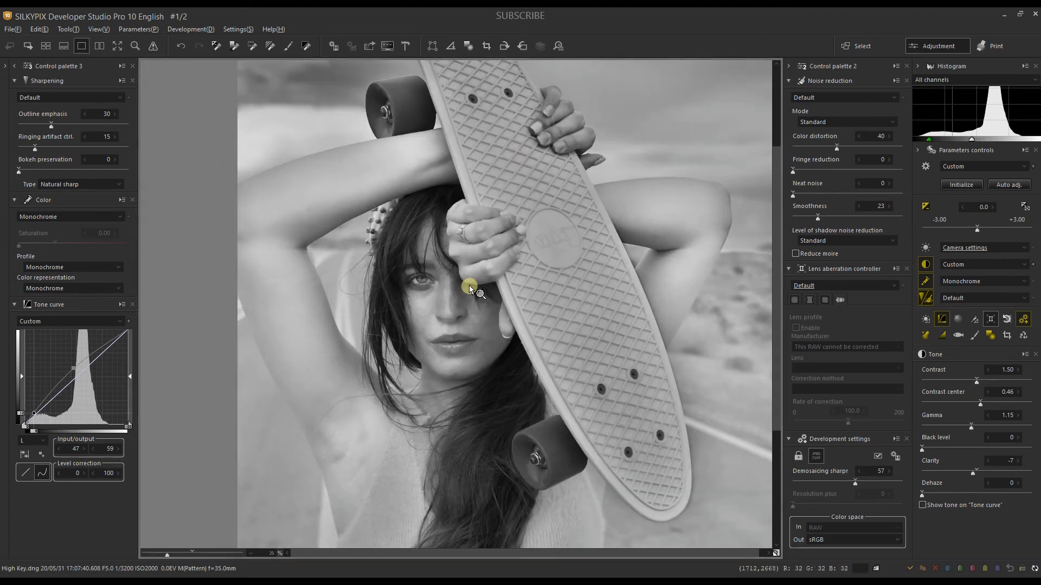
pyautogui.moveTo(444, 398); pyautogui.dragTo(357, 425)
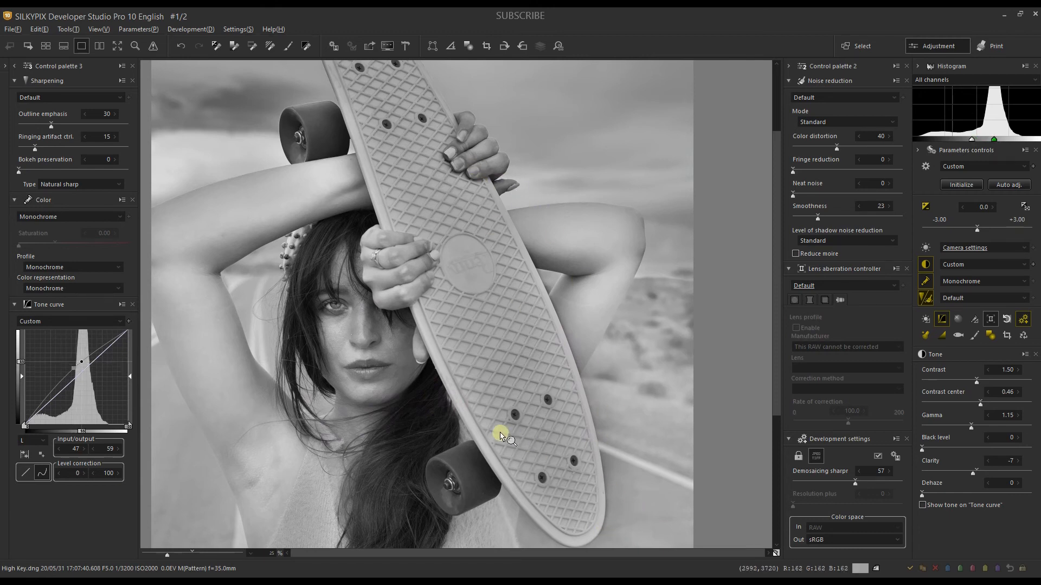
pyautogui.moveTo(499, 433); pyautogui.dragTo(523, 434)
pyautogui.moveTo(535, 434); pyautogui.dragTo(539, 349)
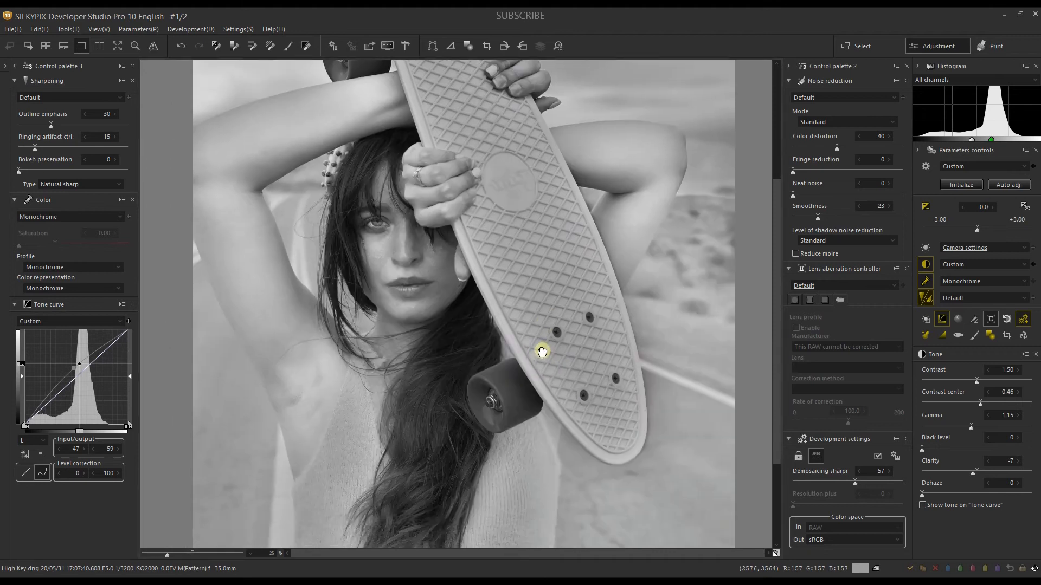
pyautogui.click(992, 335)
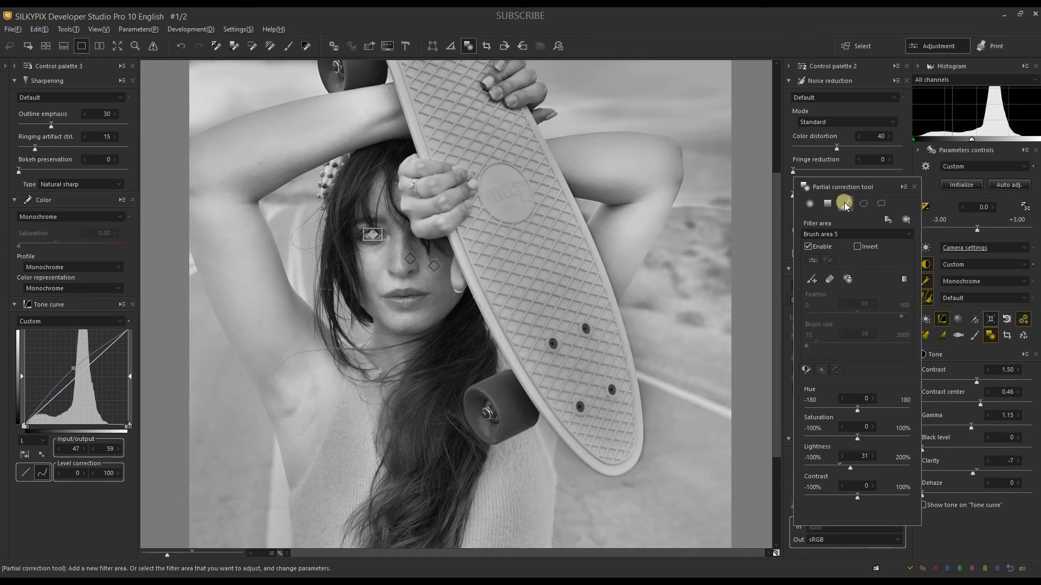
pyautogui.click(845, 205)
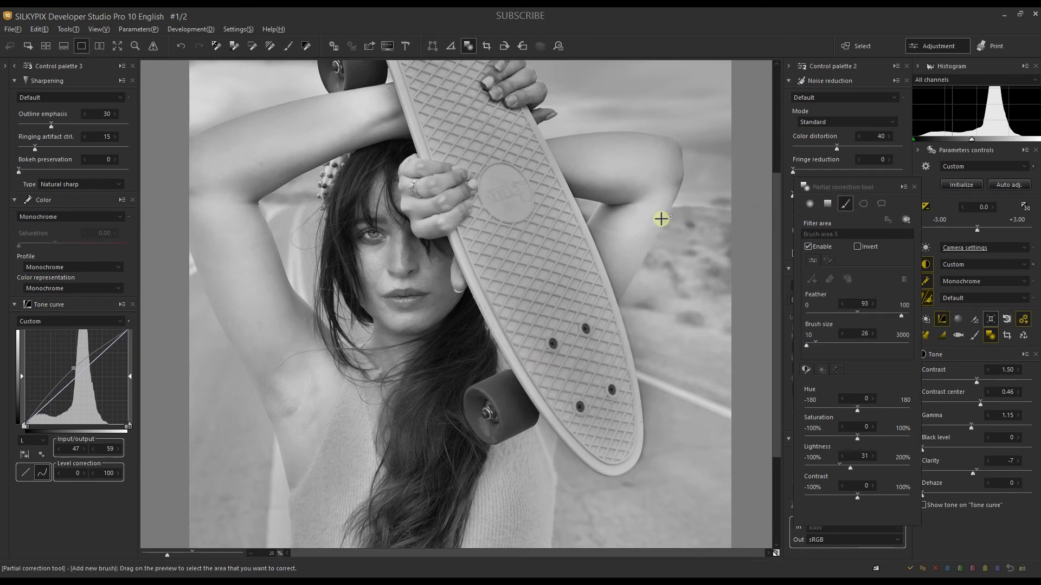
pyautogui.moveTo(807, 345); pyautogui.dragTo(810, 347)
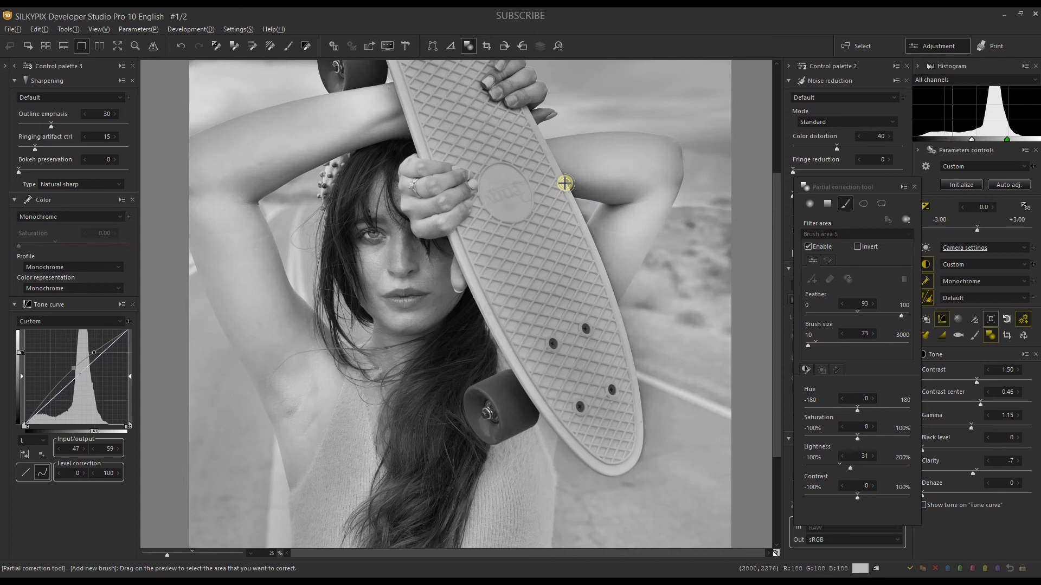
pyautogui.moveTo(565, 180)
pyautogui.mouseDown()
pyautogui.moveTo(628, 339)
pyautogui.moveTo(639, 457)
pyautogui.mouseUp()
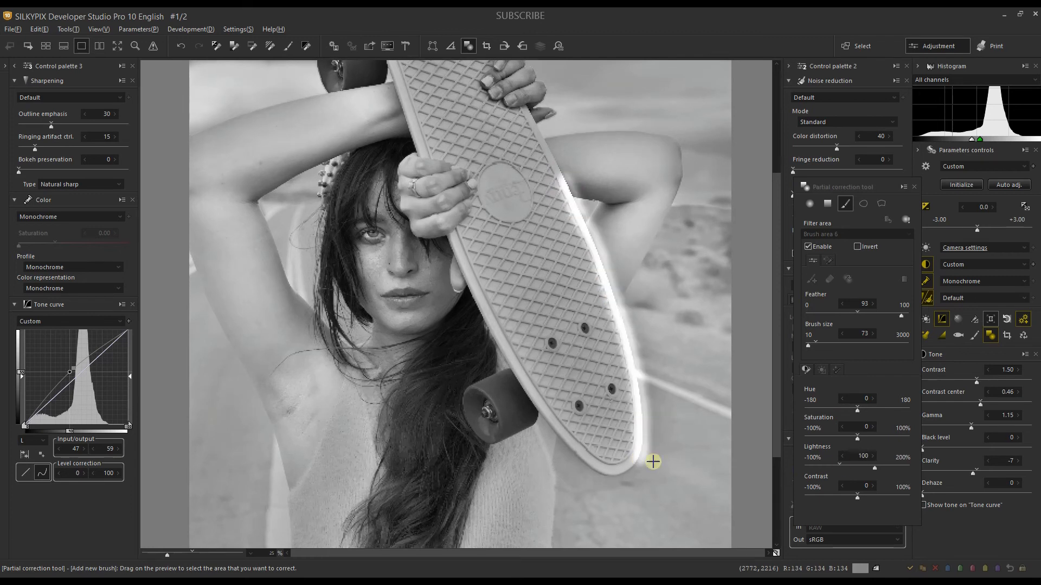
pyautogui.moveTo(842, 467); pyautogui.dragTo(844, 469)
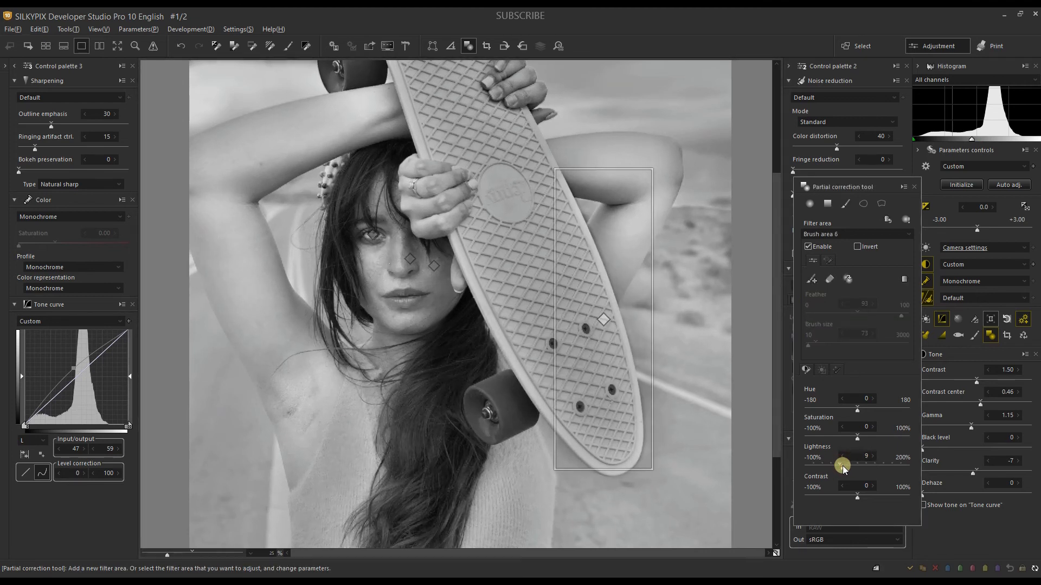
pyautogui.click(914, 189)
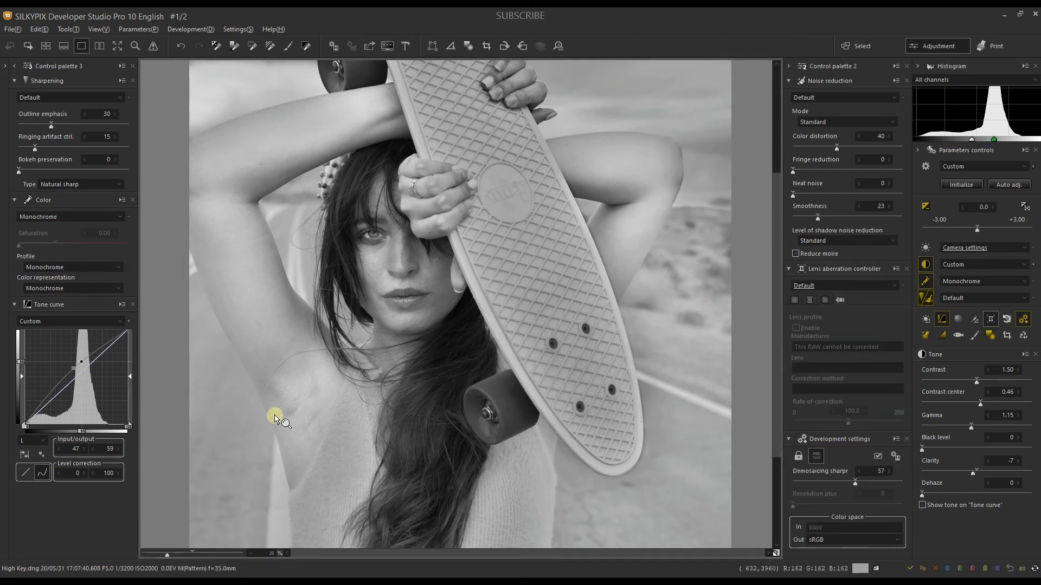
# Set the tone contrast center to 0.35 while viewing the whole portrait
pyautogui.scroll(-2, 275, 418)
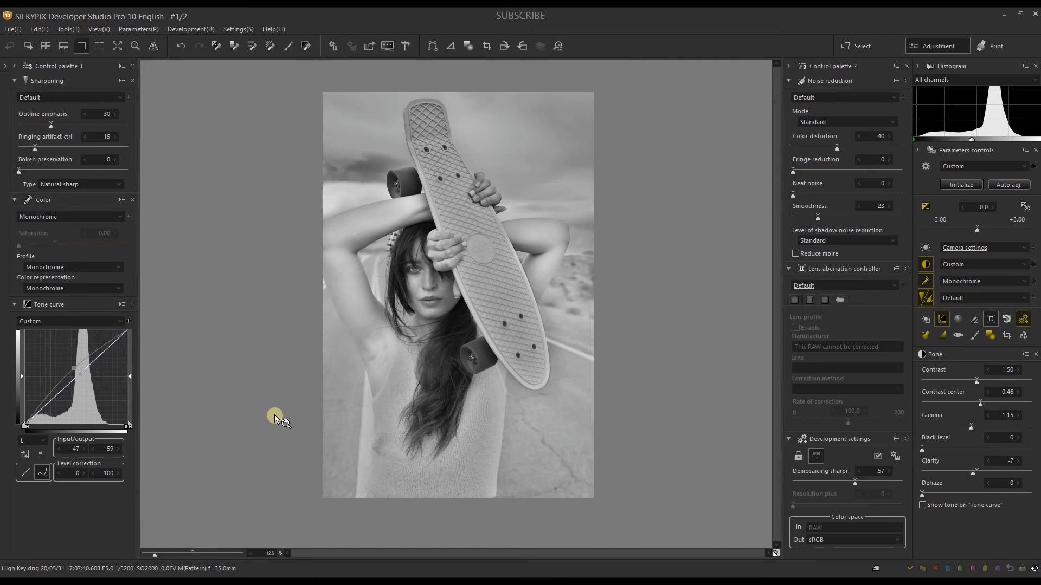
pyautogui.moveTo(953, 402); pyautogui.dragTo(939, 401)
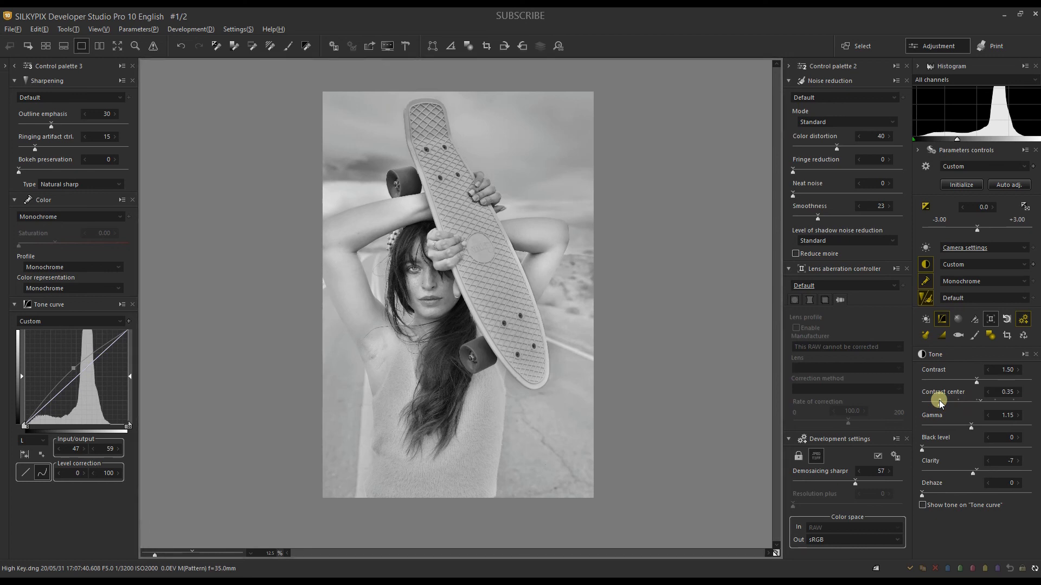
# Adjust the shadows of the RGB tone curve with a low point and a second point at input 79, output 74
pyautogui.click(33, 440)
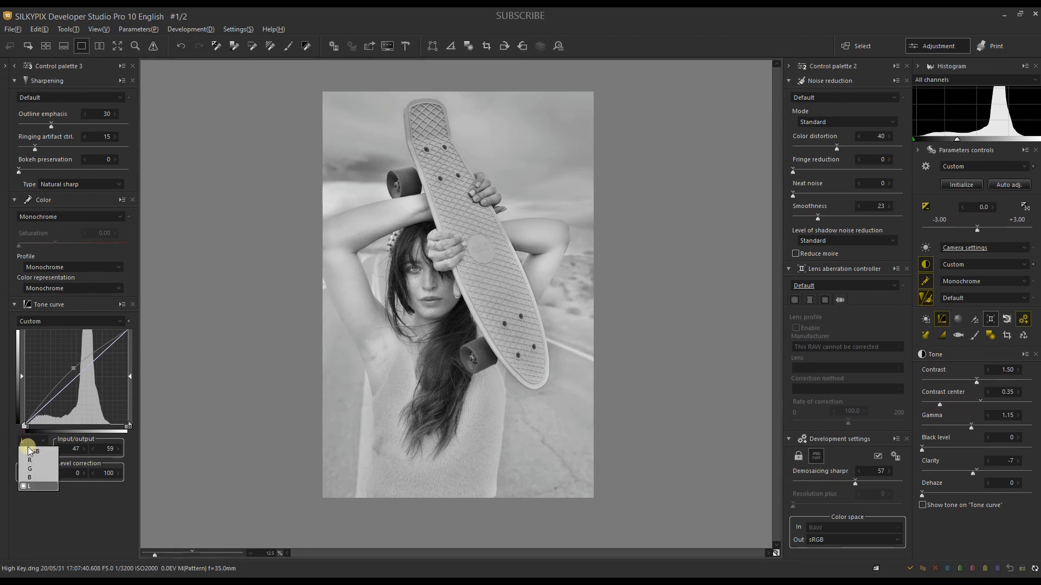
pyautogui.click(27, 450)
pyautogui.click(36, 415)
pyautogui.moveTo(36, 415); pyautogui.dragTo(57, 397)
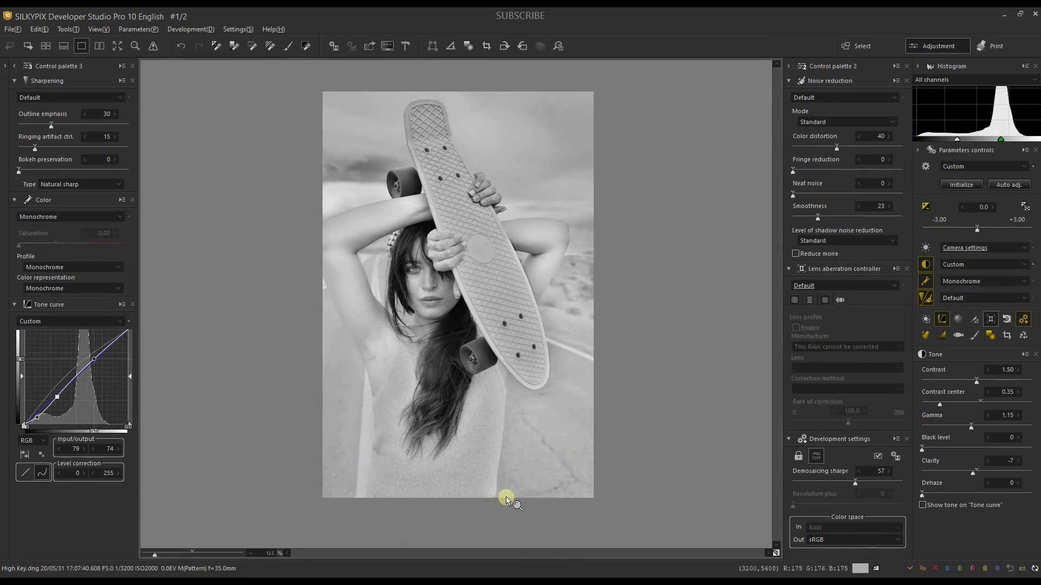
# Crop the portrait's upper and lower edges to a size of 4000 x 4504, starting at 0, 1072
pyautogui.click(1008, 335)
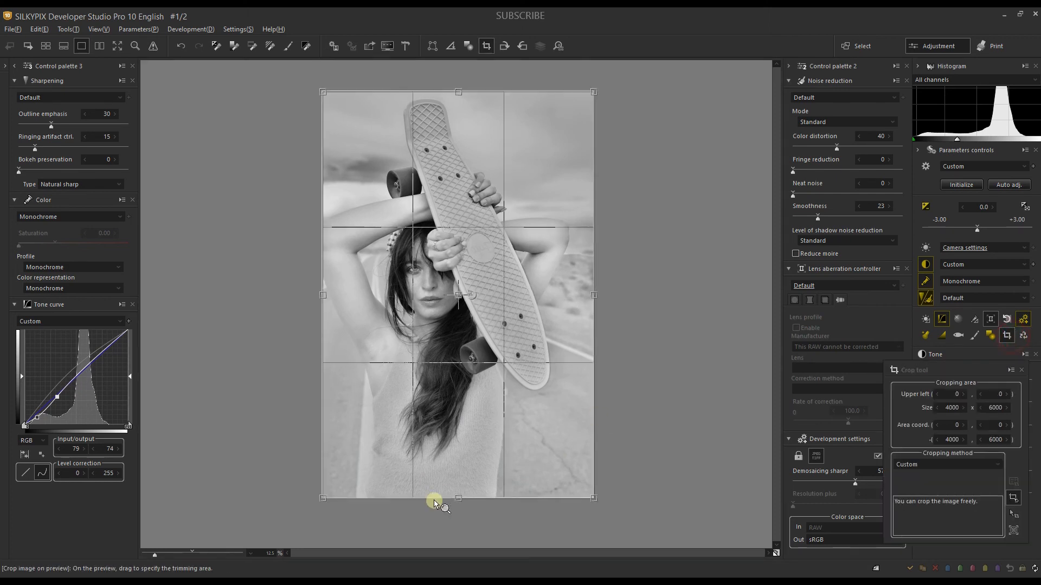
pyautogui.moveTo(458, 498); pyautogui.dragTo(458, 470)
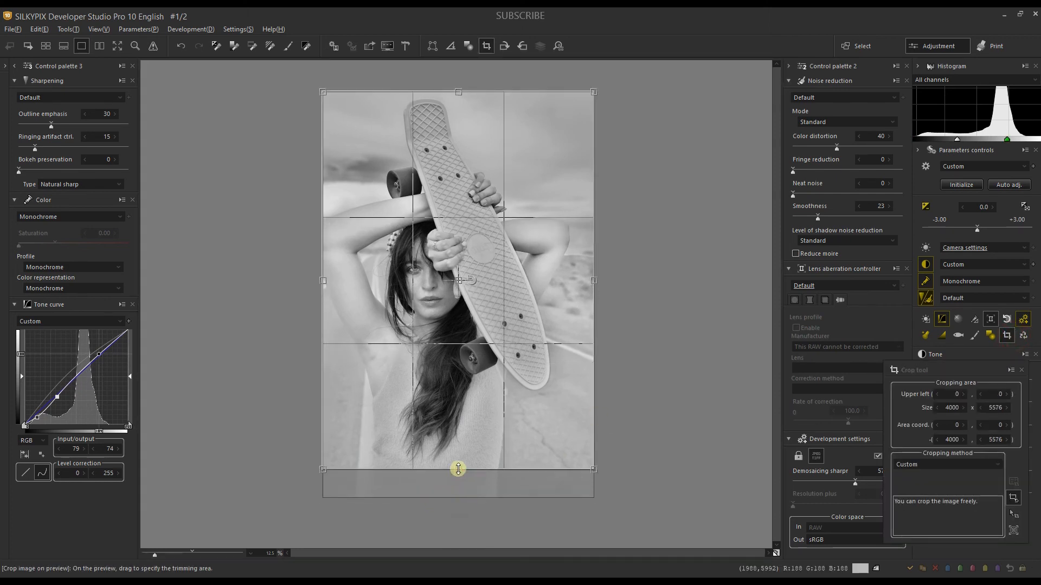
pyautogui.scroll(1, 462, 440)
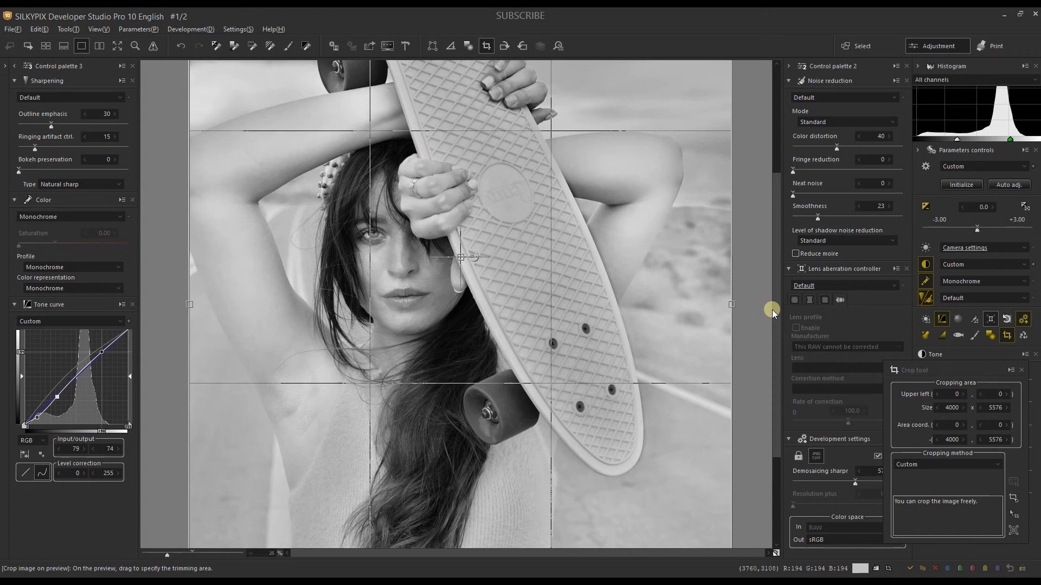
pyautogui.scroll(-1, 772, 308)
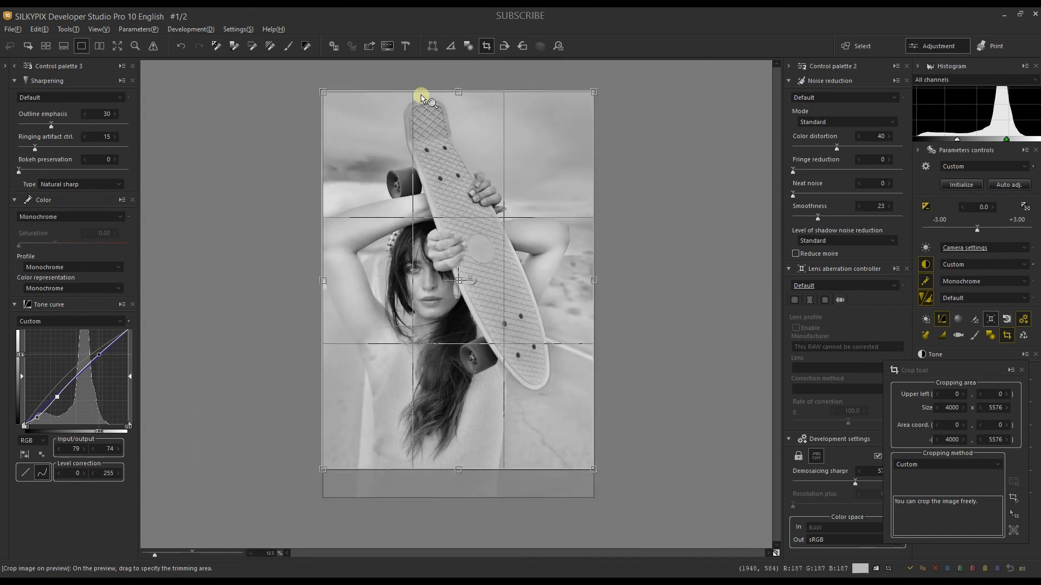
pyautogui.moveTo(458, 89); pyautogui.dragTo(468, 162)
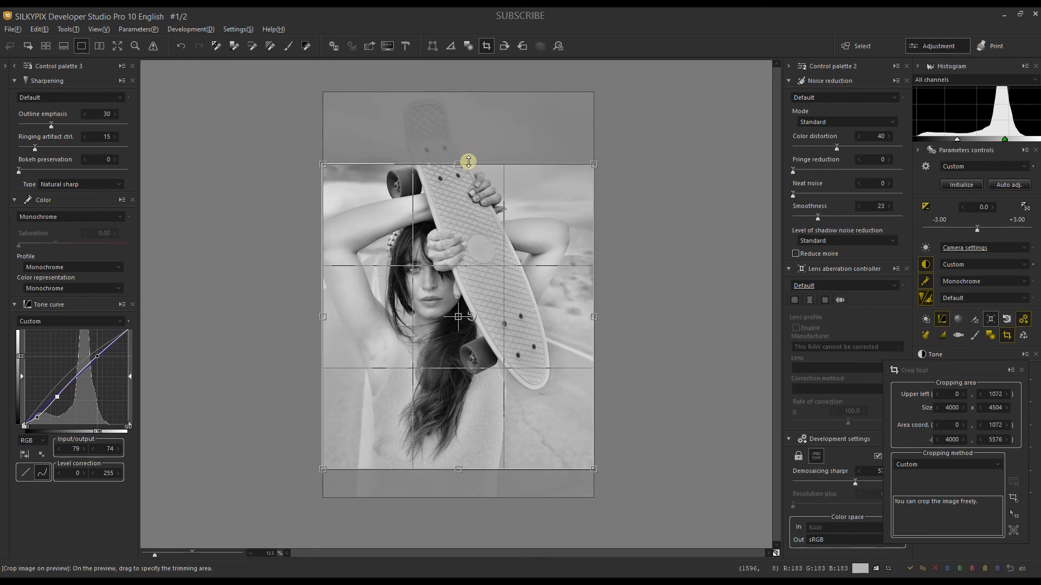
pyautogui.press('Return')
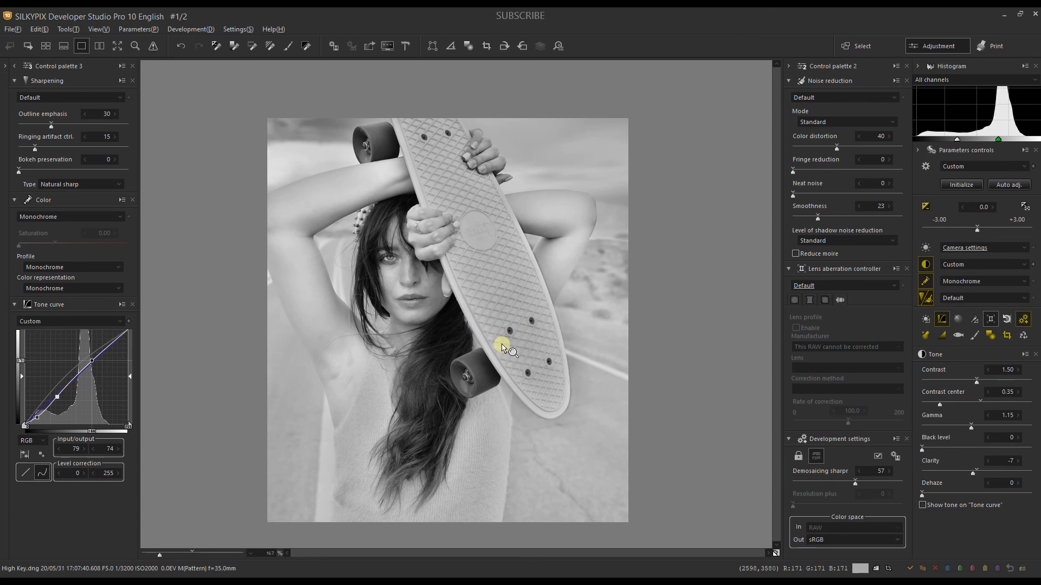
# Set up a side-by-side reference preview of the edited portrait and develop it as the JPEG image High Key.jpg in the Classic BW portrait folder
pyautogui.click(100, 46)
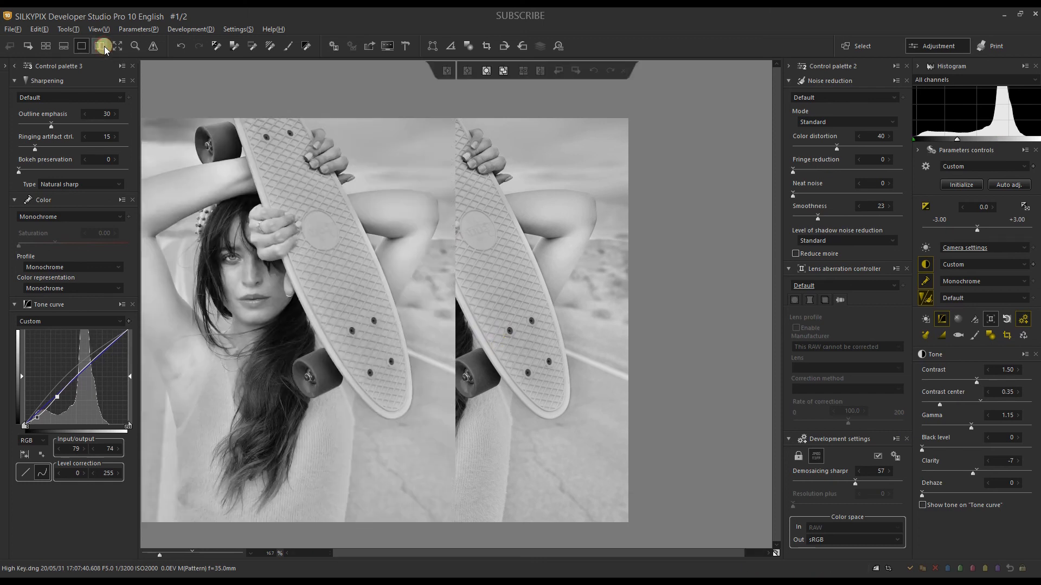
pyautogui.click(449, 72)
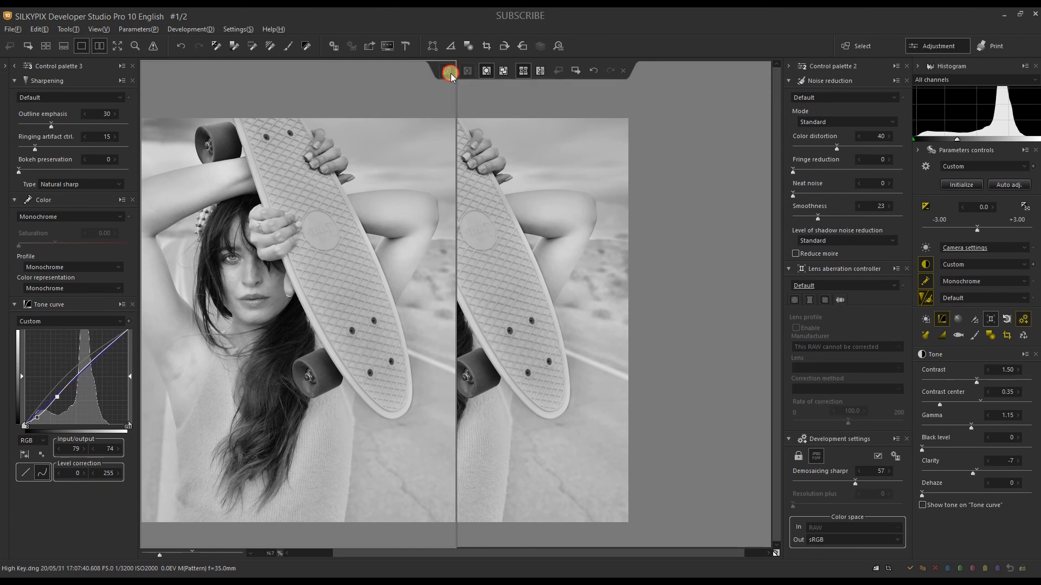
pyautogui.hotkey('ctrl', 's')
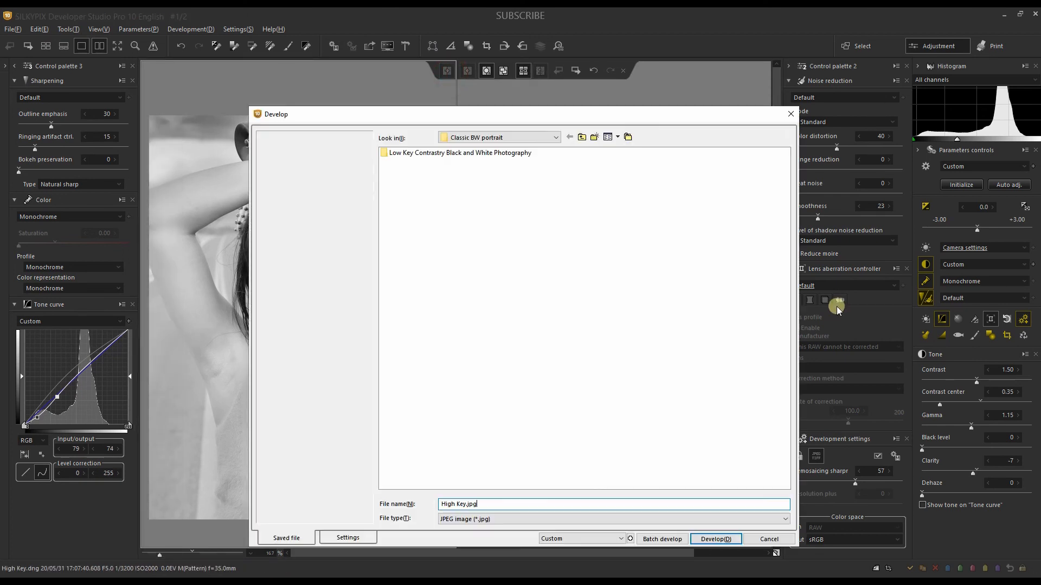
pyautogui.click(712, 539)
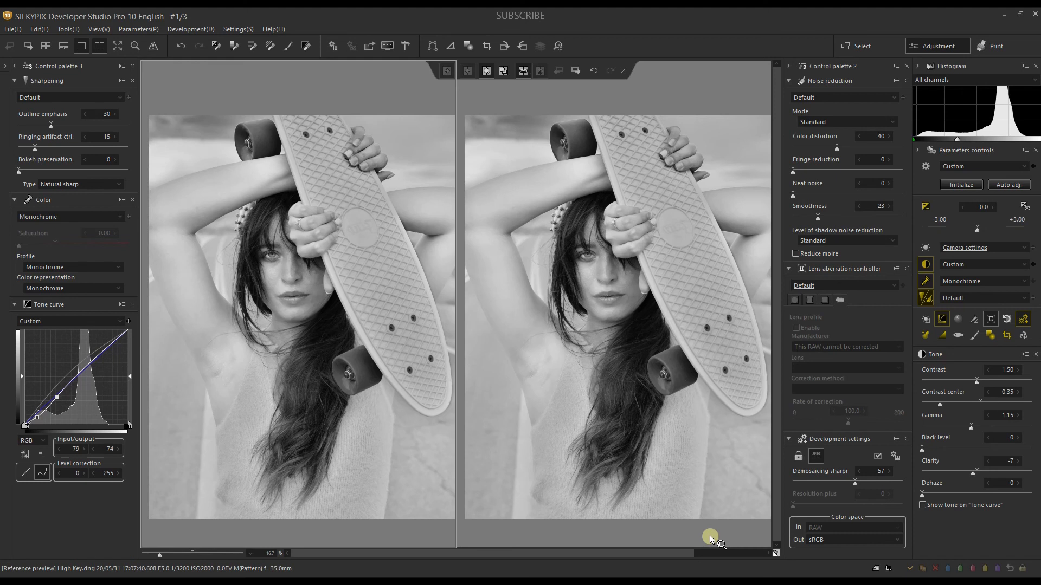
# Initialize the working preview's parameters to the color original and crop it to match the black and white reference
pyautogui.click(956, 187)
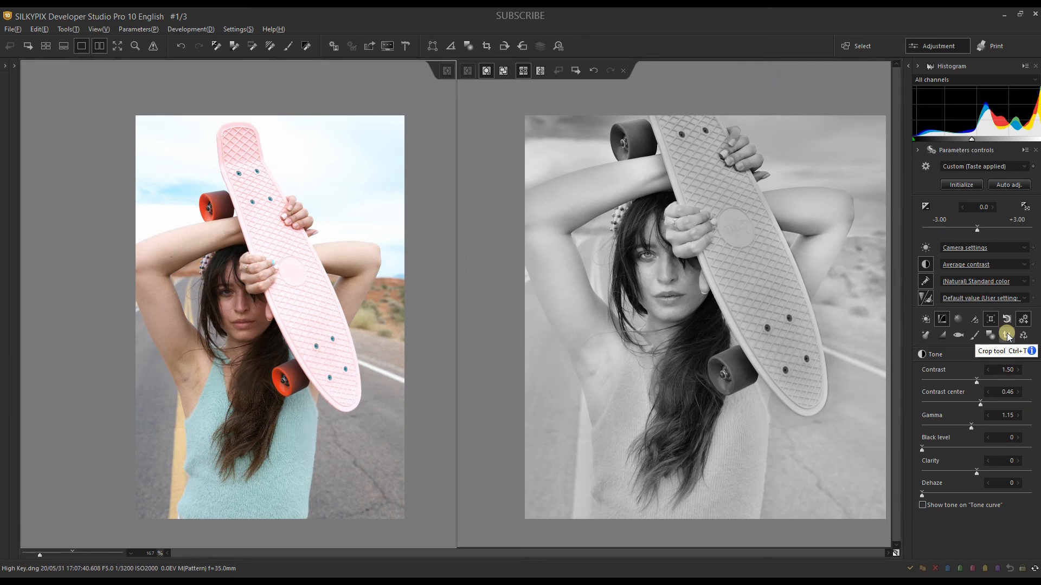
pyautogui.click(1007, 333)
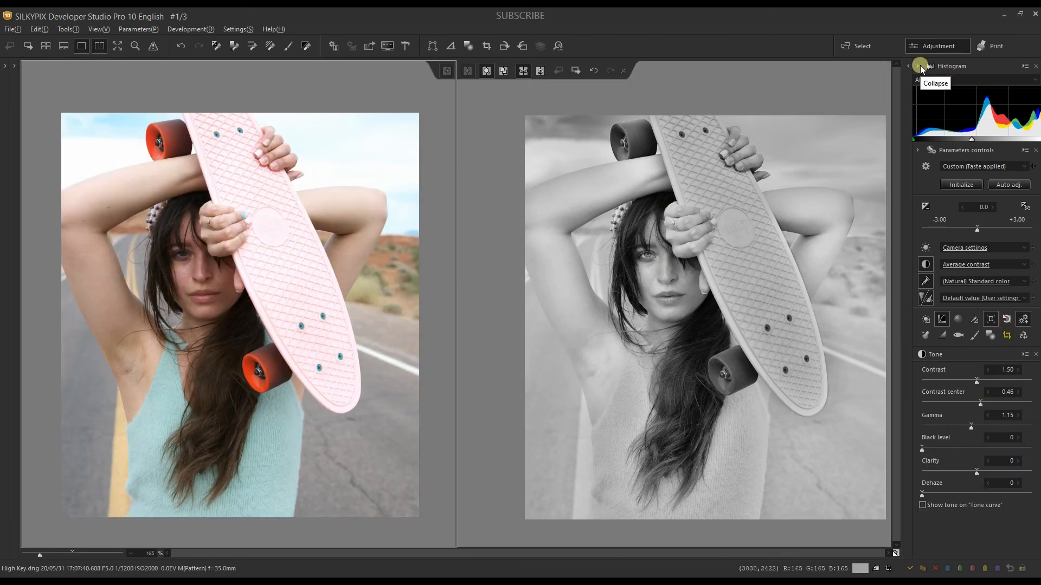
# Collapse the adjustment panels and compare the color original with the black and white version, examining the face, eye, hair and skateboard up close
pyautogui.click(927, 61)
pyautogui.moveTo(887, 319); pyautogui.dragTo(852, 307)
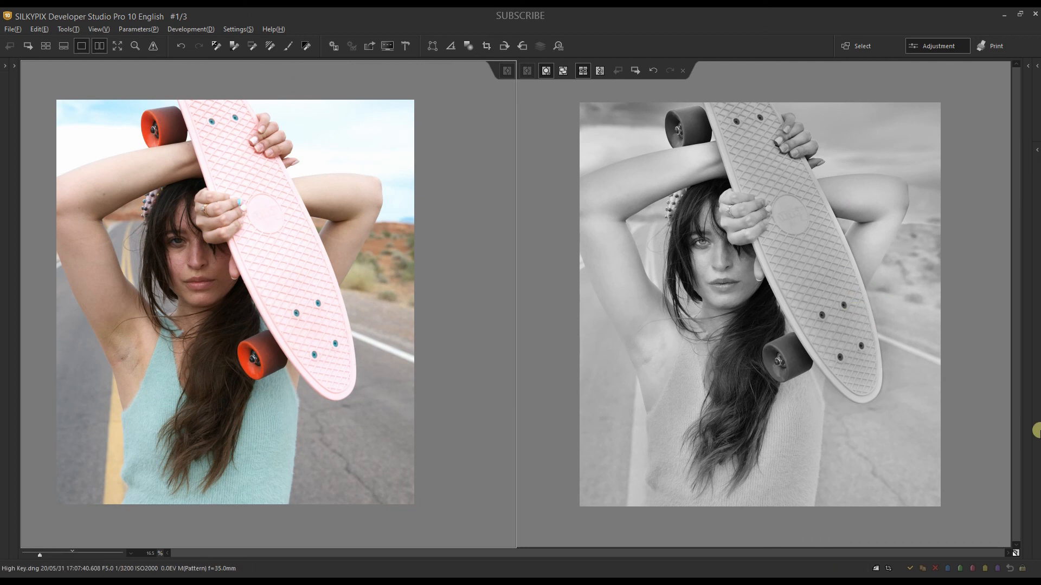
pyautogui.scroll(3, 1039, 431)
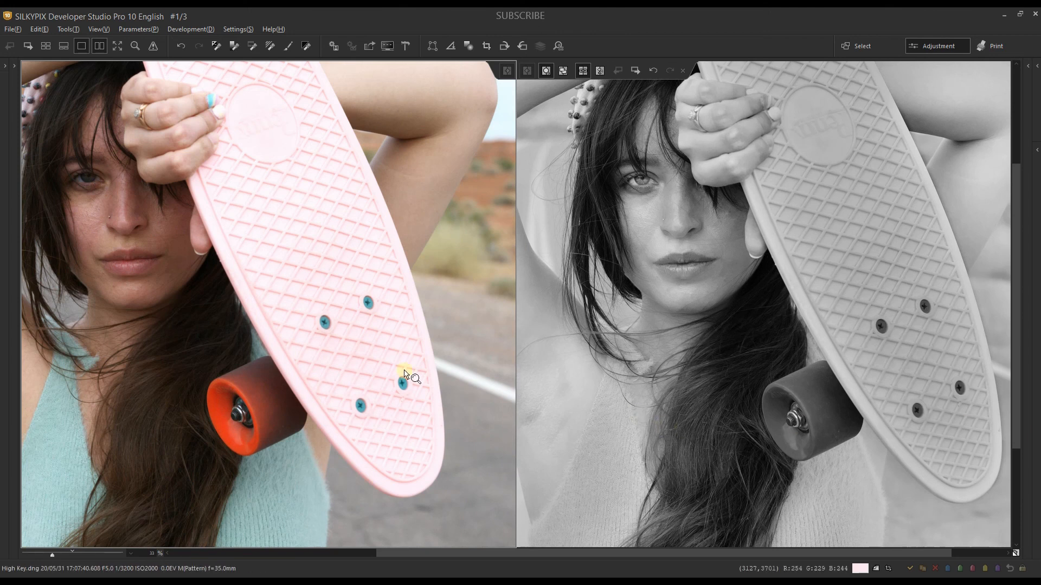
pyautogui.moveTo(407, 369); pyautogui.dragTo(518, 404)
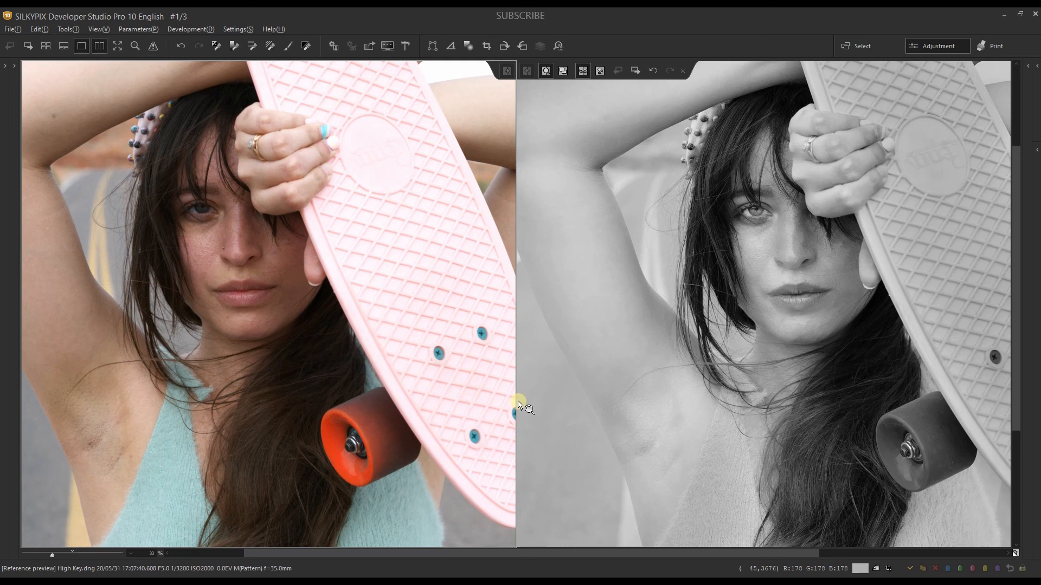
pyautogui.scroll(1, 257, 335)
pyautogui.moveTo(257, 335); pyautogui.dragTo(245, 431)
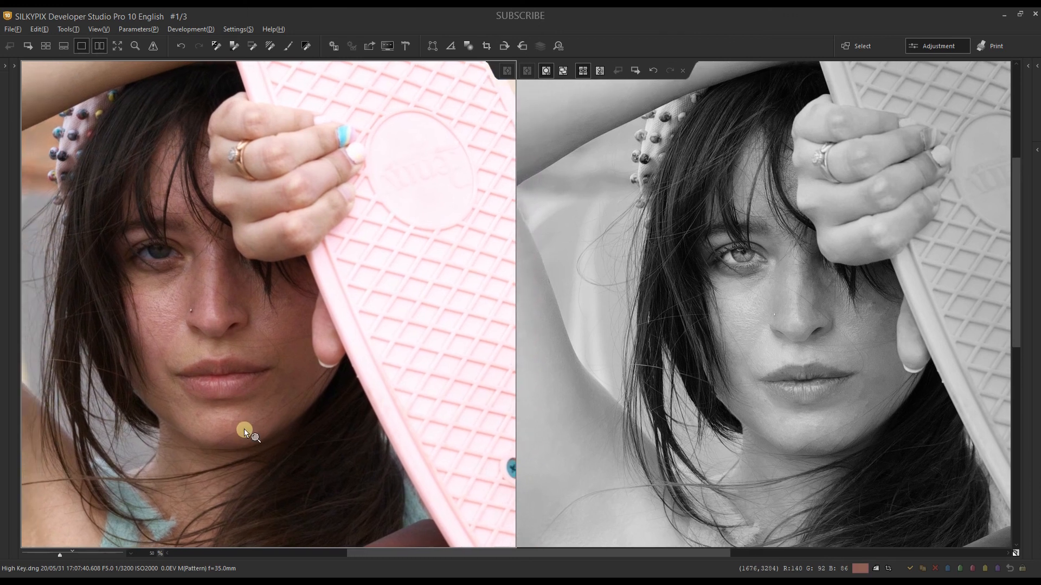